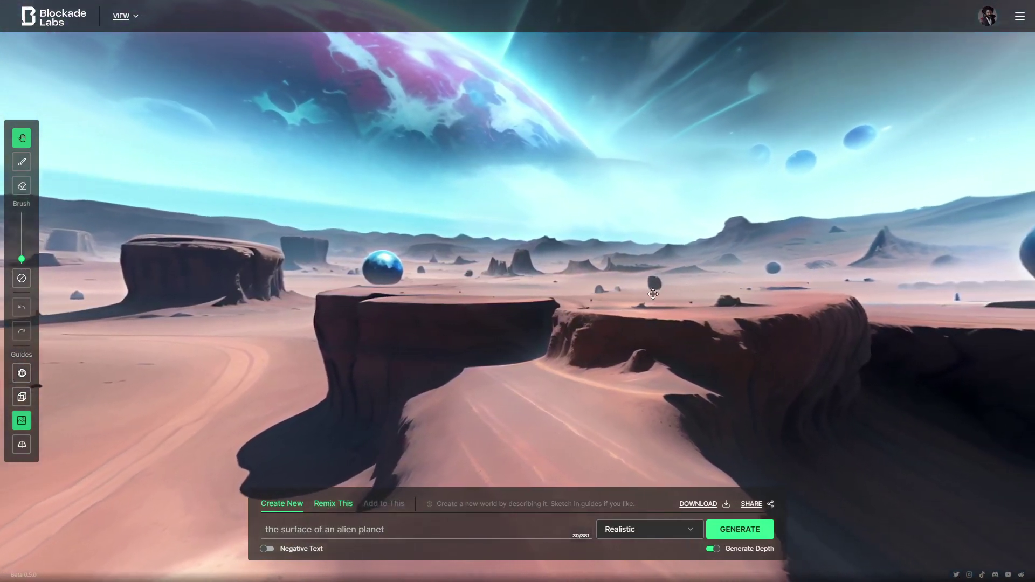
- Generate a new Realistic skybox from the prompt "the surface of an alien planet" with depth generation on
left_click(710, 549)
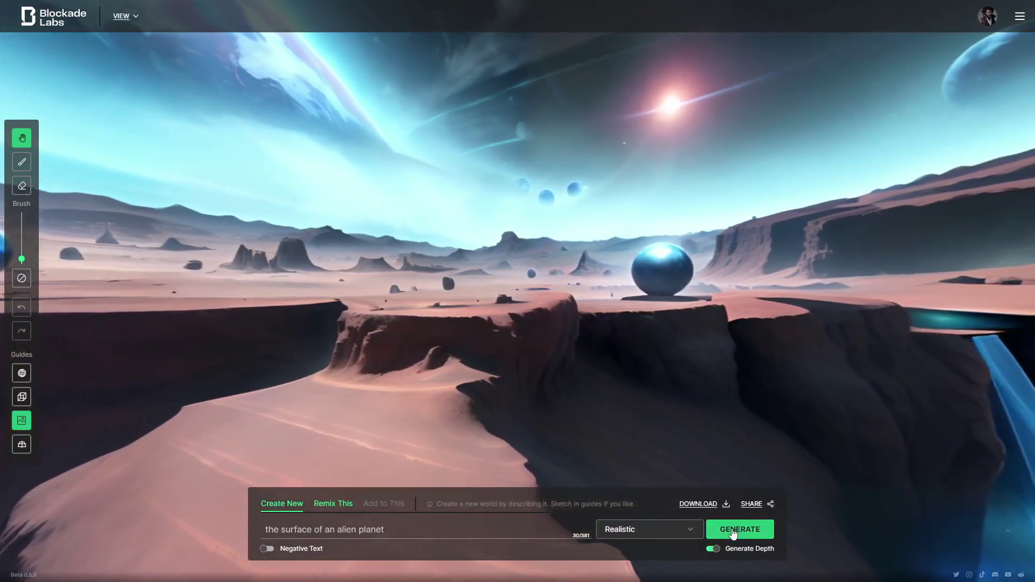
left_click(733, 532)
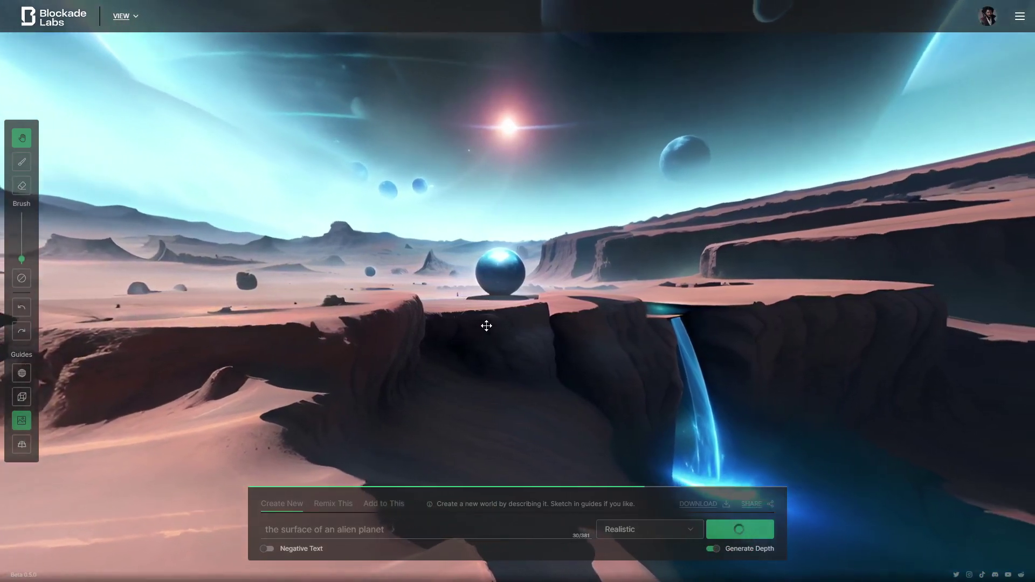
left_click_drag(590, 308, 315, 228)
left_click_drag(728, 254, 600, 326)
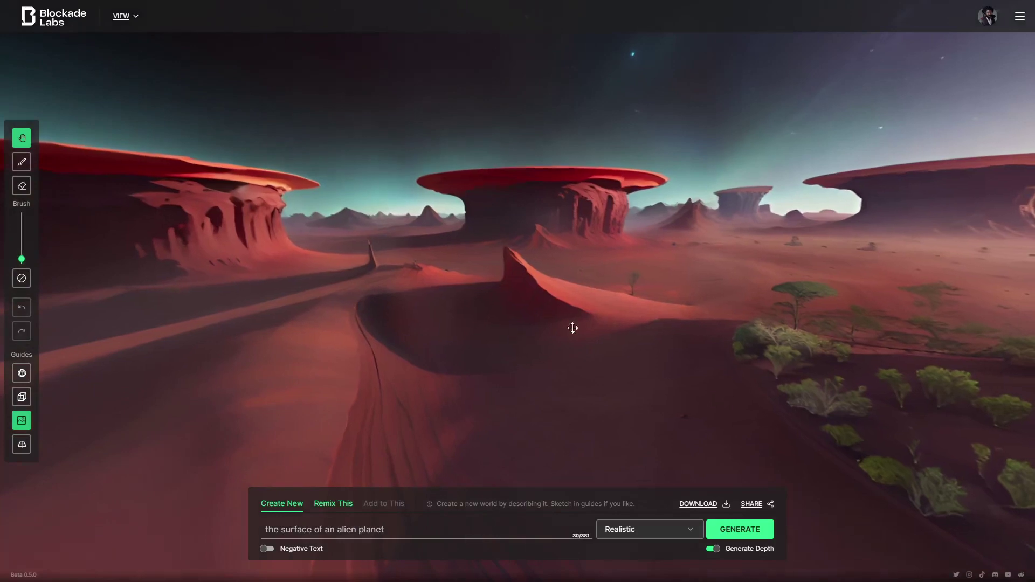
left_click_drag(384, 283, 637, 326)
left_click_drag(571, 306, 544, 331)
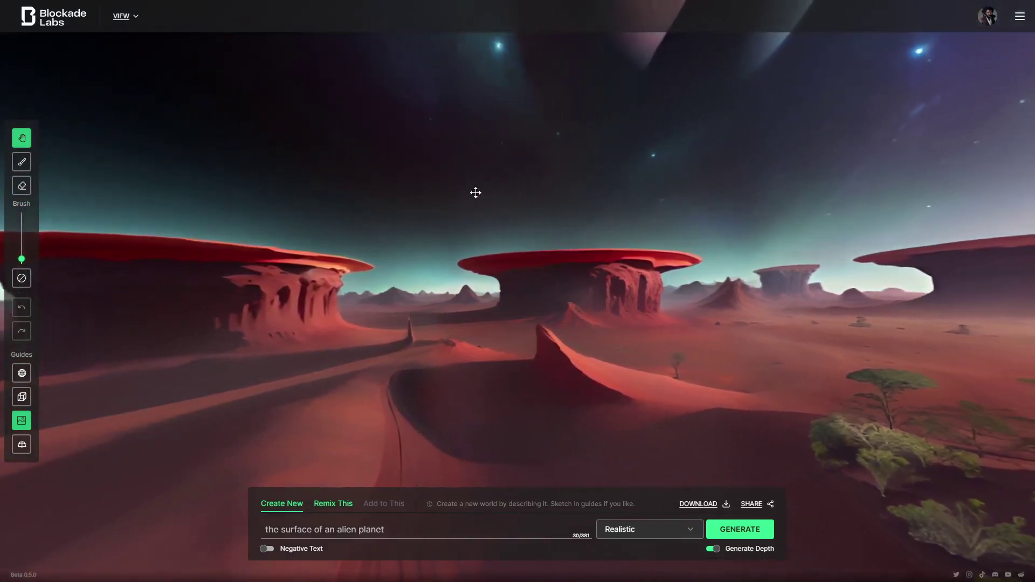
- Download the generated alien planet skybox as a JPG image and exit full-screen view
left_click(698, 504)
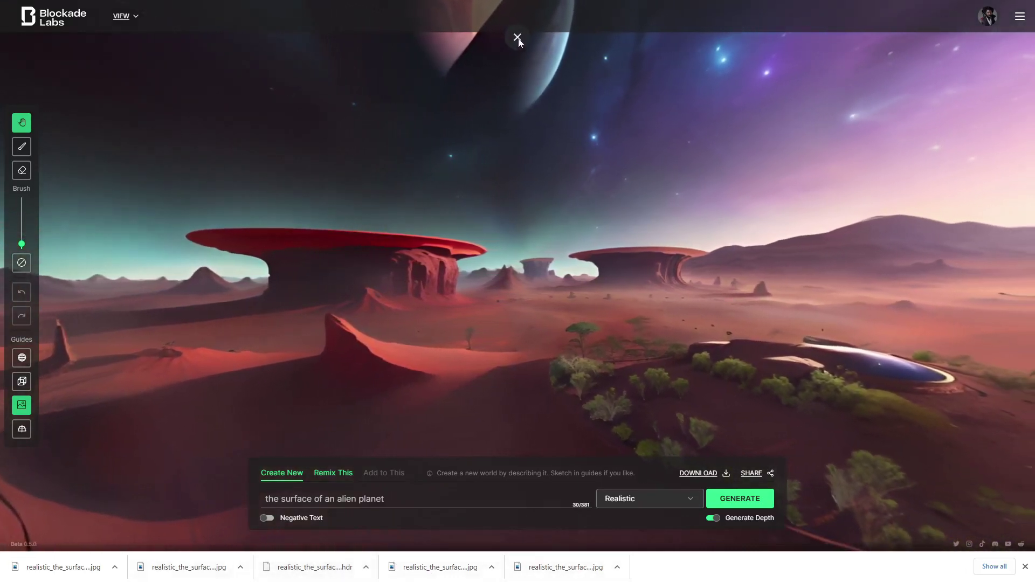
left_click(517, 37)
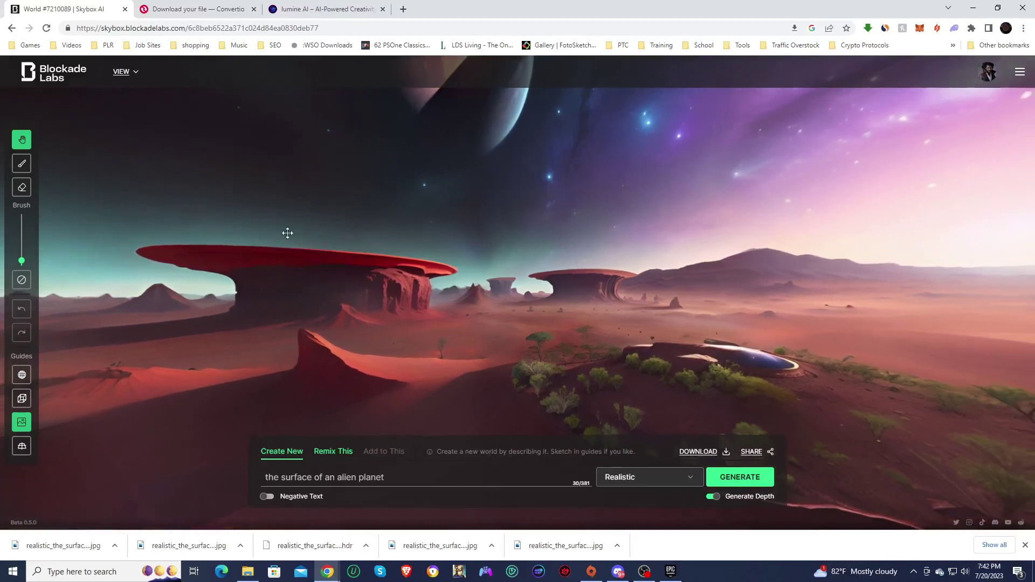
- Switch to Convertio and load realistic_the_surface_of_an_alien_planet (1).jpg from the Downloads folder for conversion
left_click(181, 6)
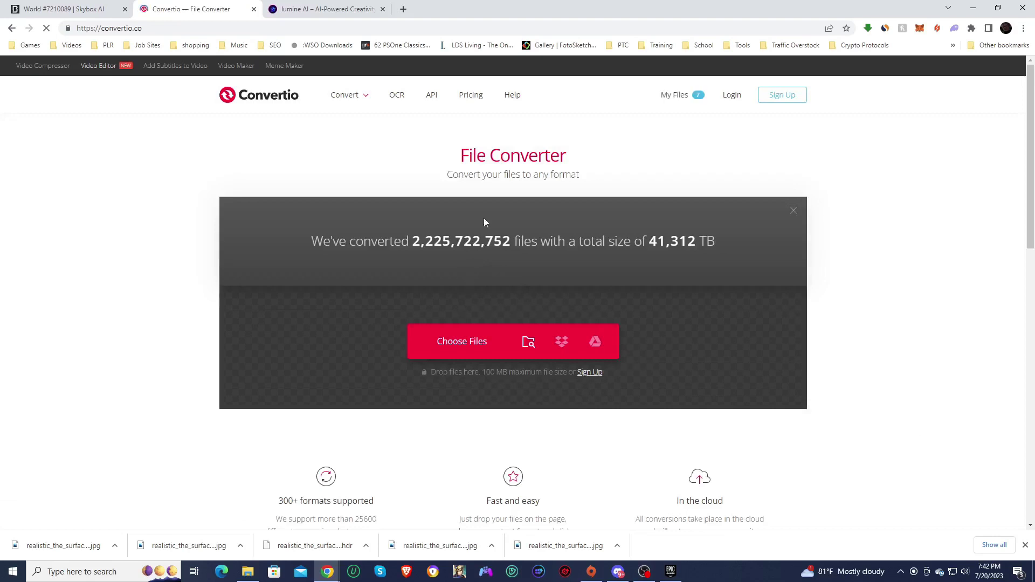
left_click(461, 341)
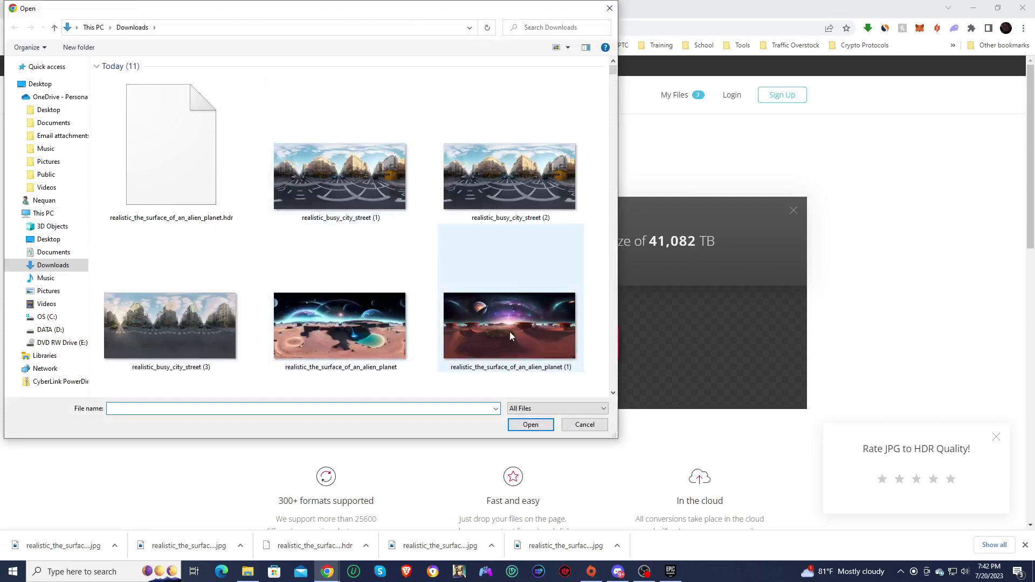
left_click(477, 320)
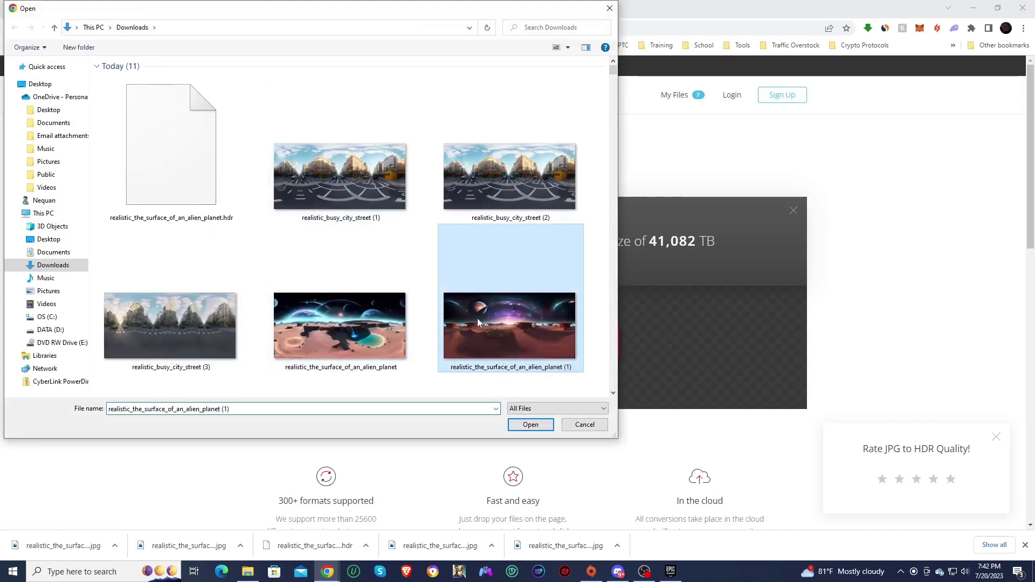
double_click(506, 324)
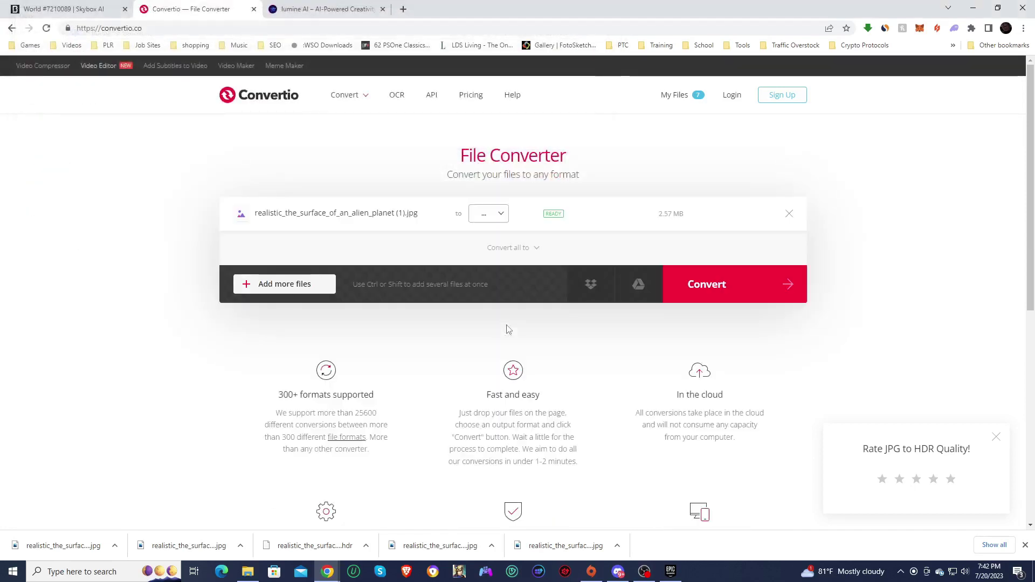
- Convert the uploaded alien planet JPG to HDR and download the converted file
left_click(486, 216)
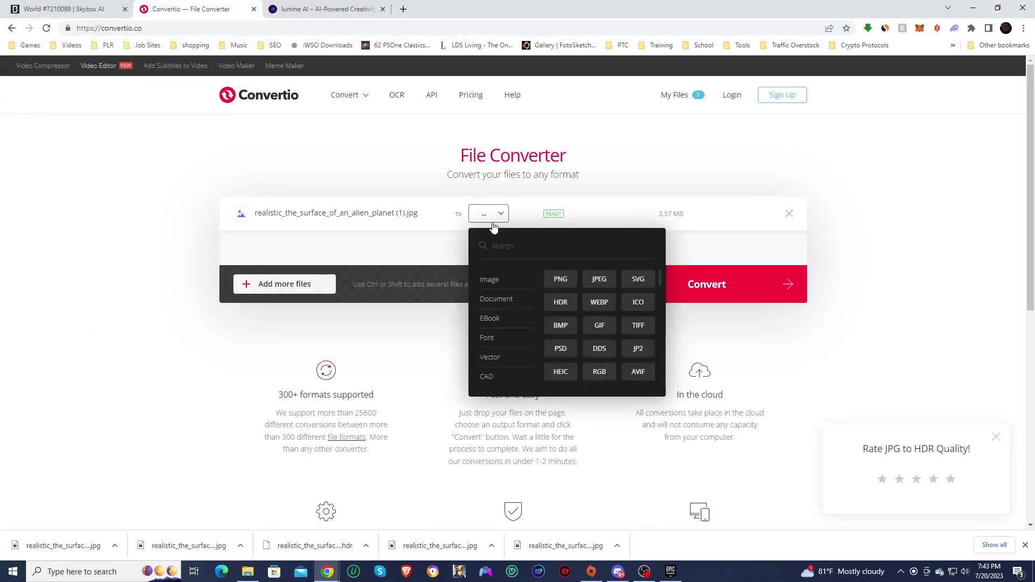
type("hdr")
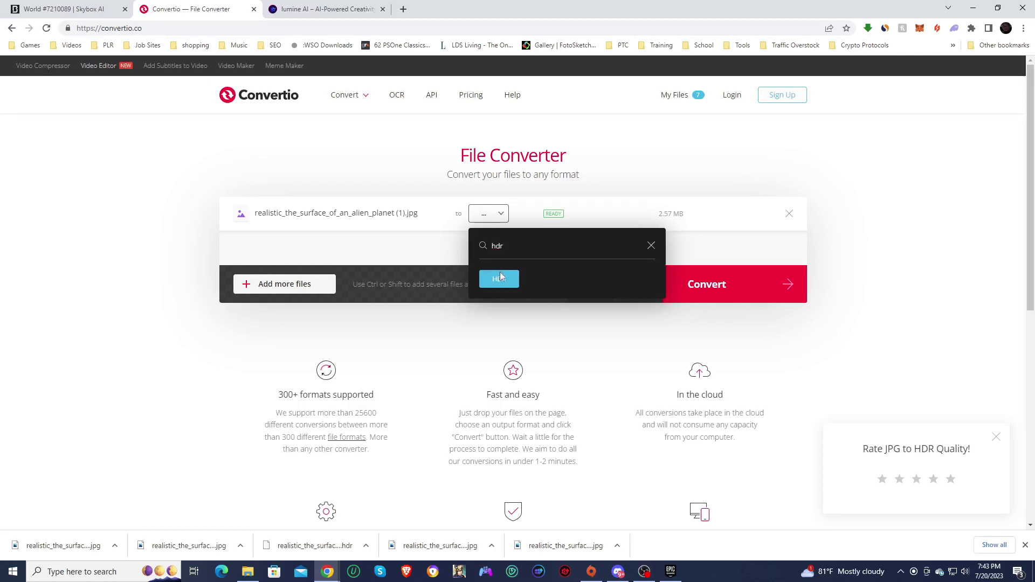
left_click(499, 278)
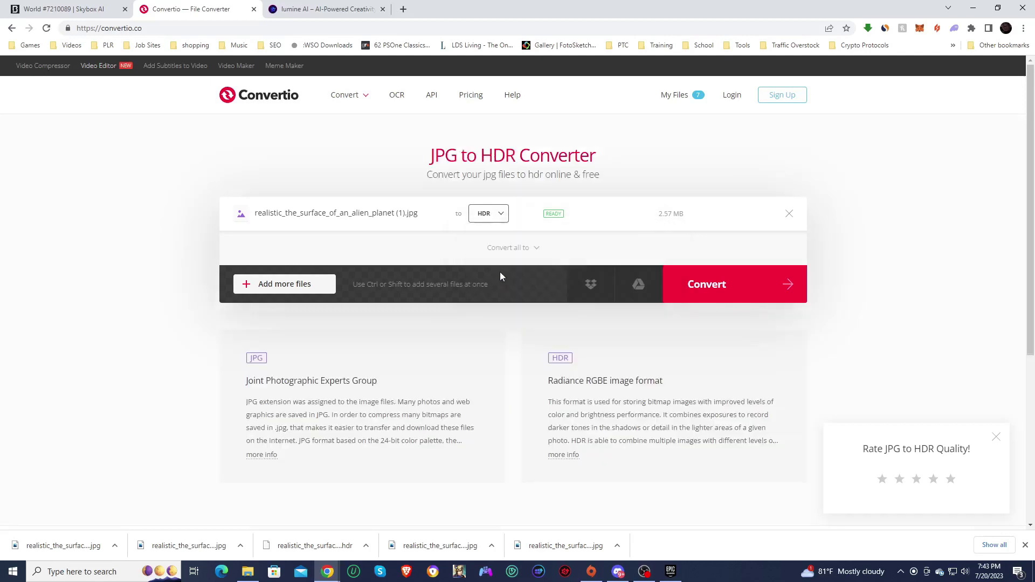
left_click(724, 286)
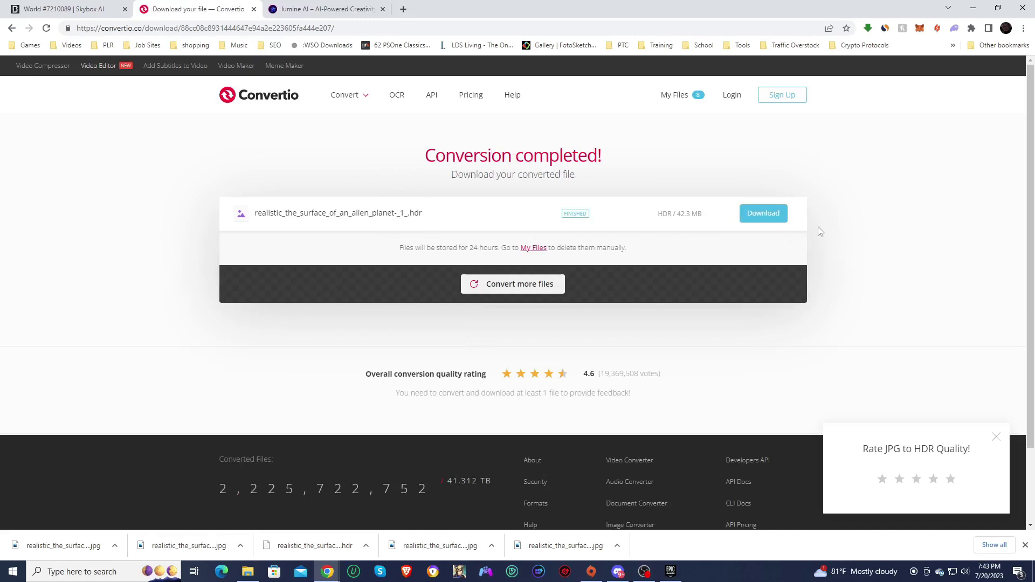
left_click(760, 216)
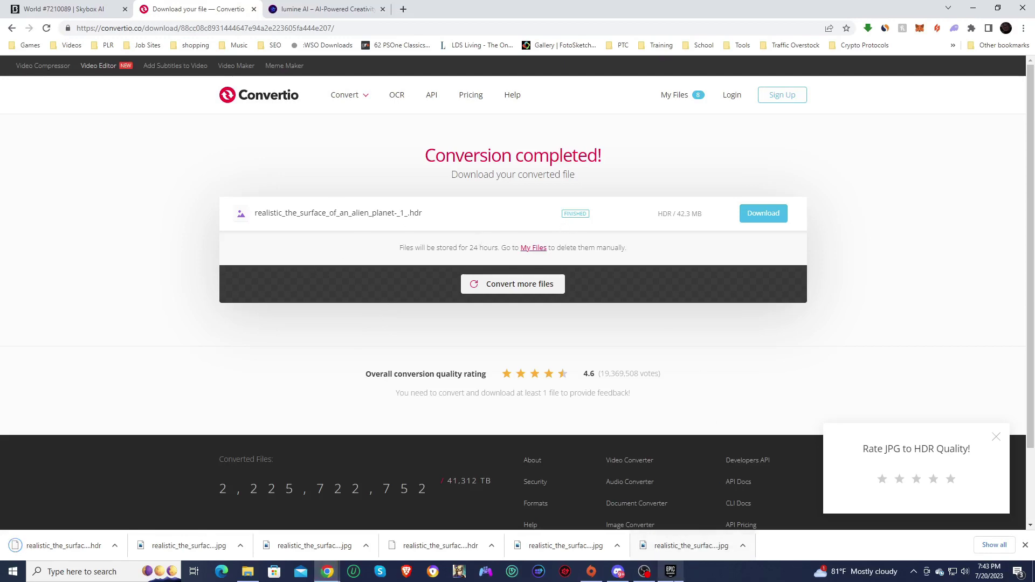
- Switch to the Epic Games Launcher and dismiss the download scan notice and the software updater dialog
left_click(674, 575)
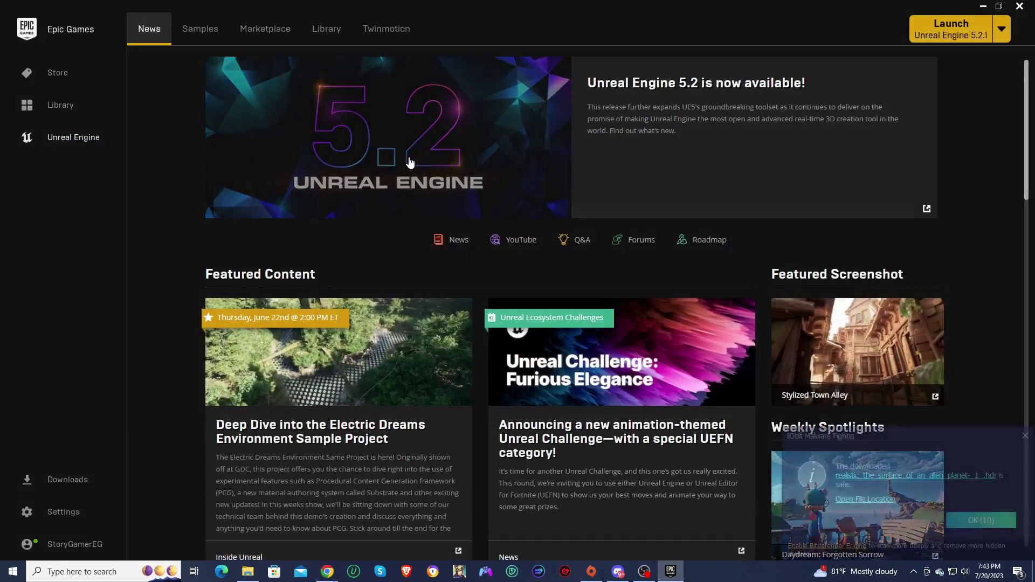
left_click(1025, 437)
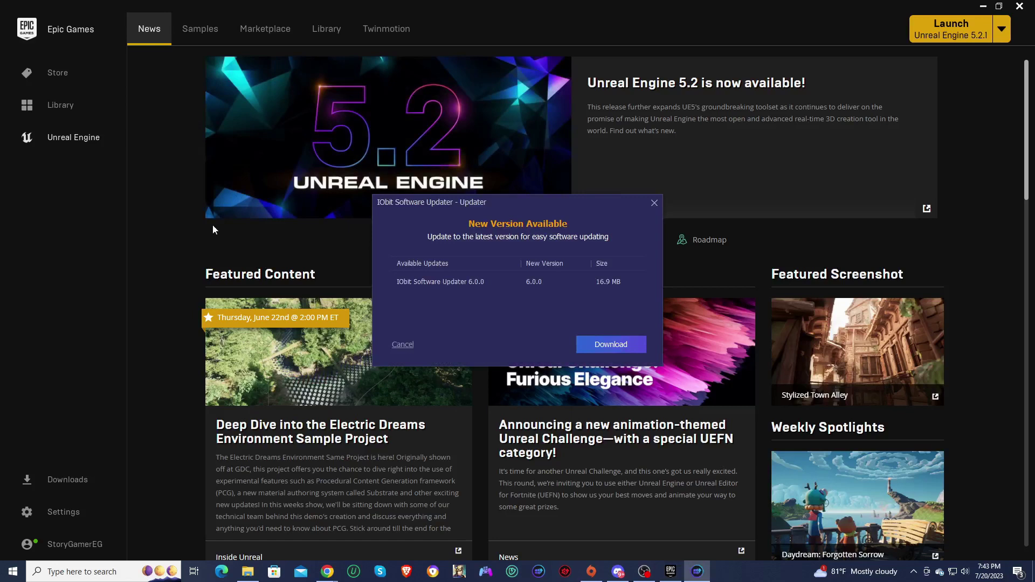
left_click(653, 203)
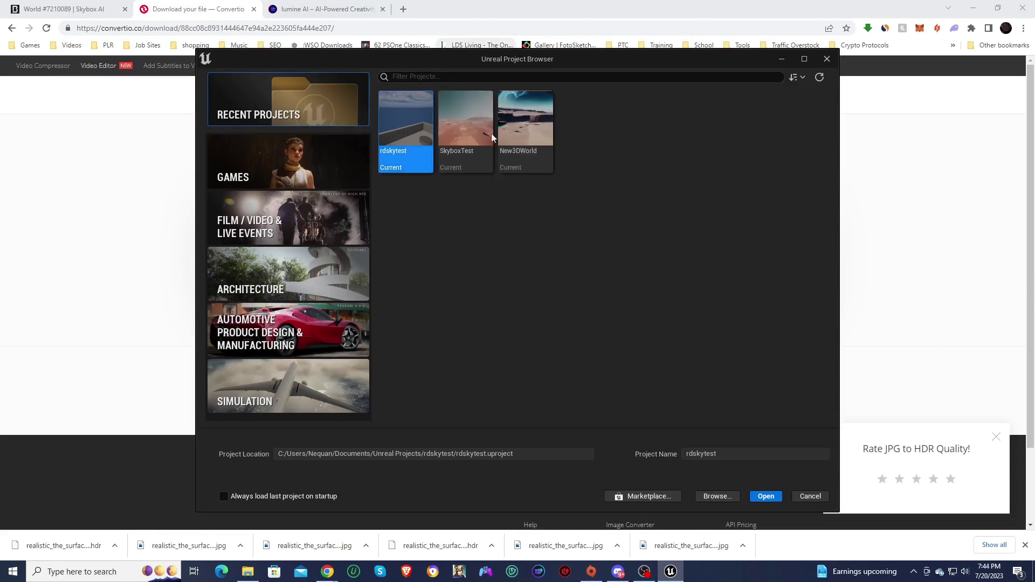
- Create a Games project in Unreal Engine from the First Person template, named NewWorld
left_click(271, 156)
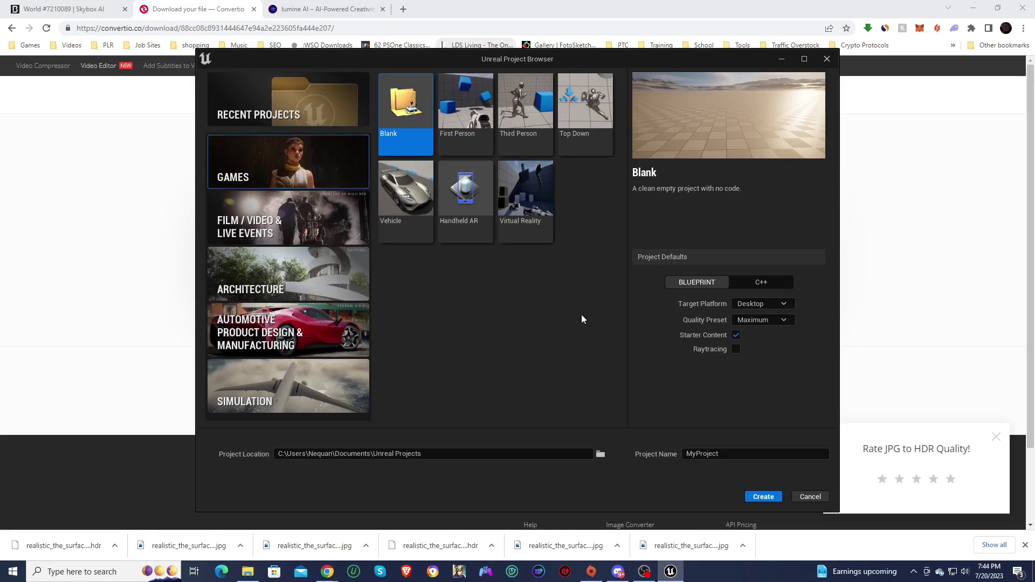
left_click(457, 120)
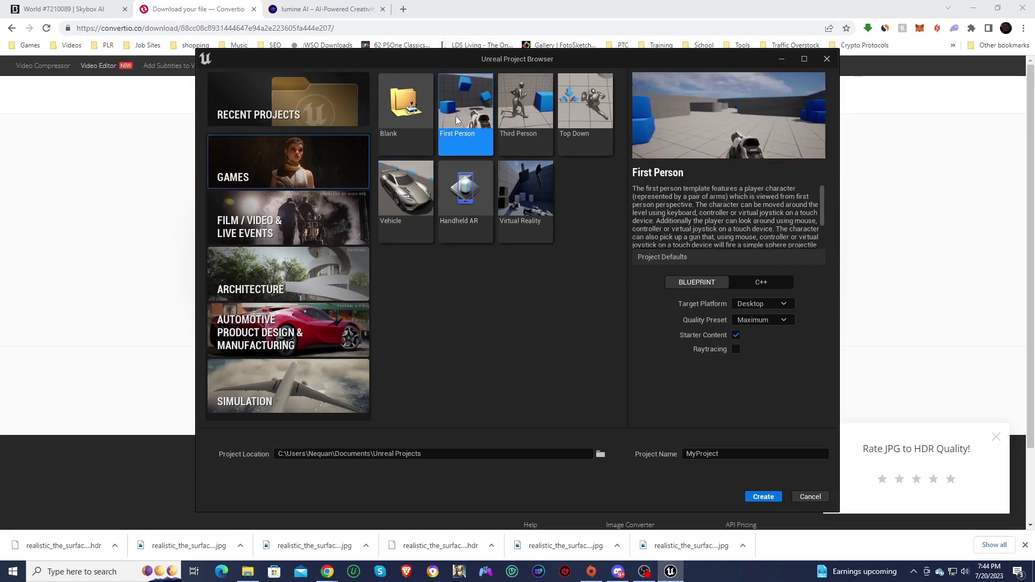
left_click_drag(735, 454, 665, 456)
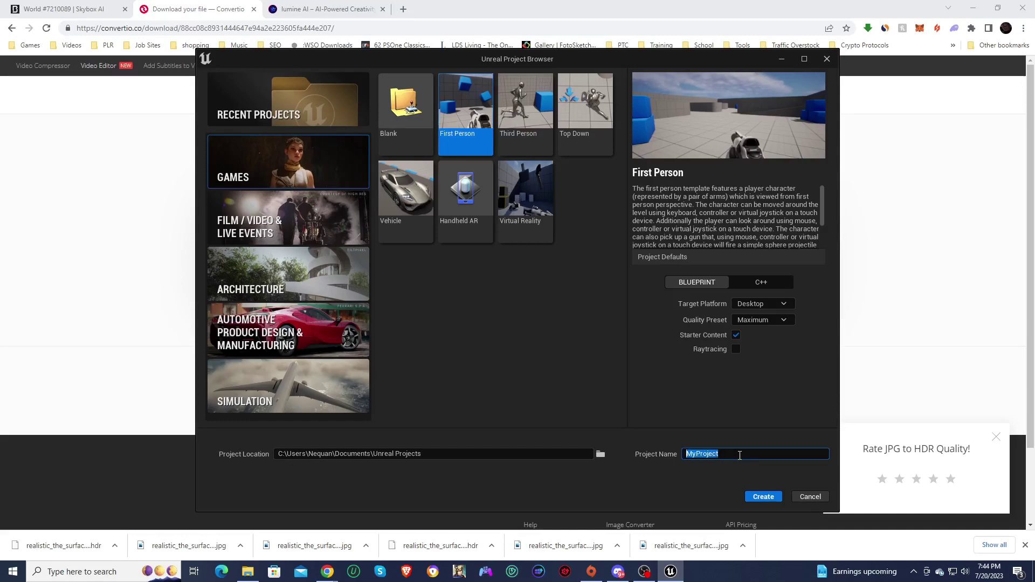
type("NewWorld")
left_click(760, 497)
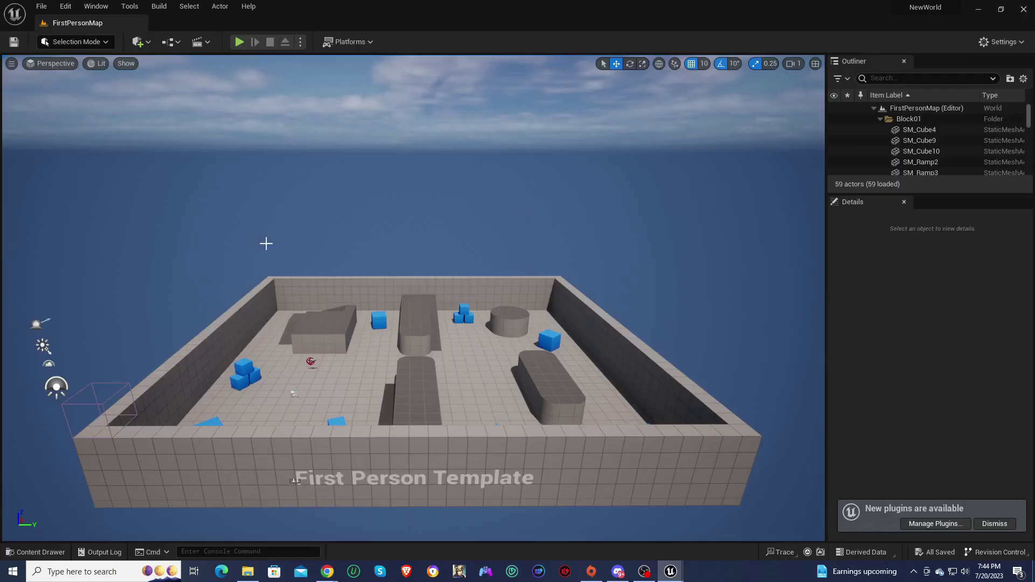
- Examine the First Person template level, its arena and the default sky from several angles
right_click_drag(437, 337, 627, 279)
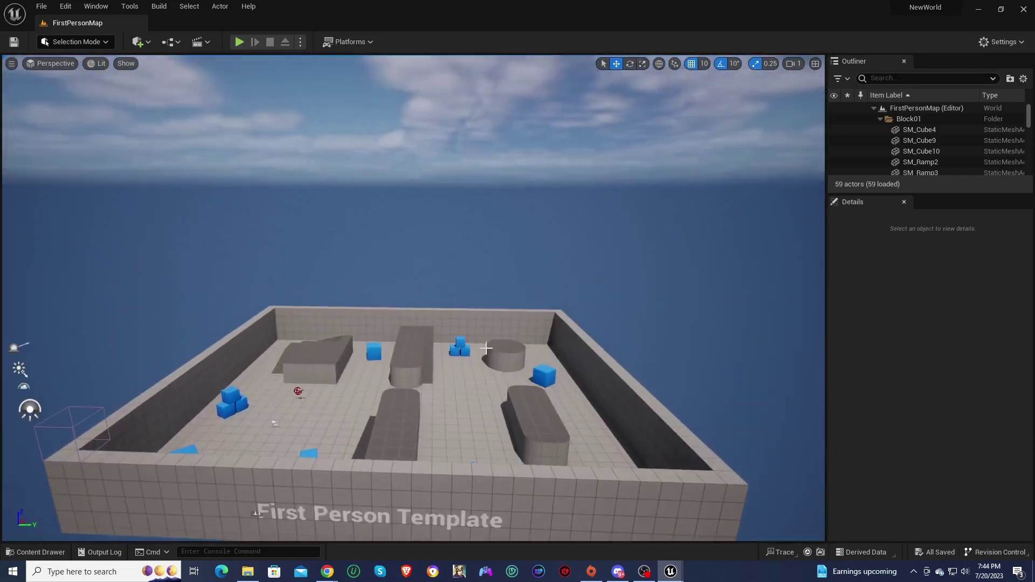
right_click_drag(466, 335, 450, 307)
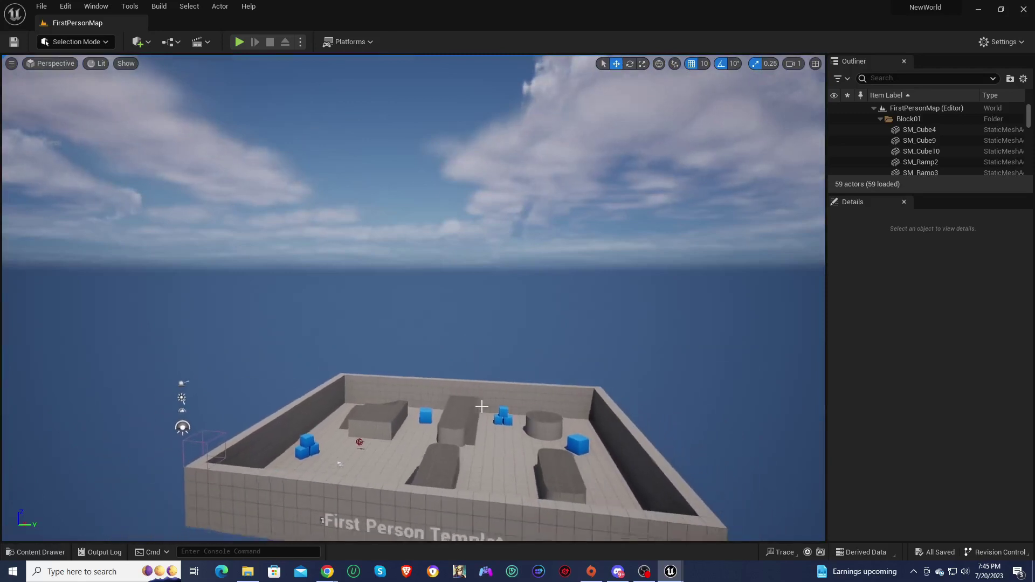
key("s")
right_click_drag(466, 406, 319, 423)
key("w")
key("s")
key("w")
key("s")
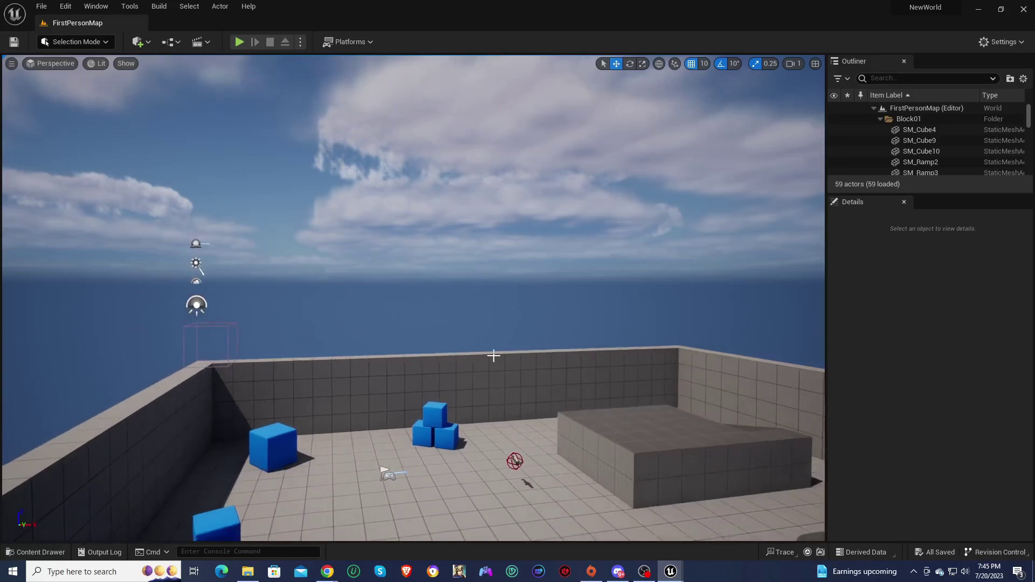
mouse_move(493, 356)
right_mouse_down()
mouse_move(411, 356)
mouse_move(431, 362)
mouse_move(417, 421)
mouse_move(407, 377)
mouse_move(494, 350)
right_mouse_up()
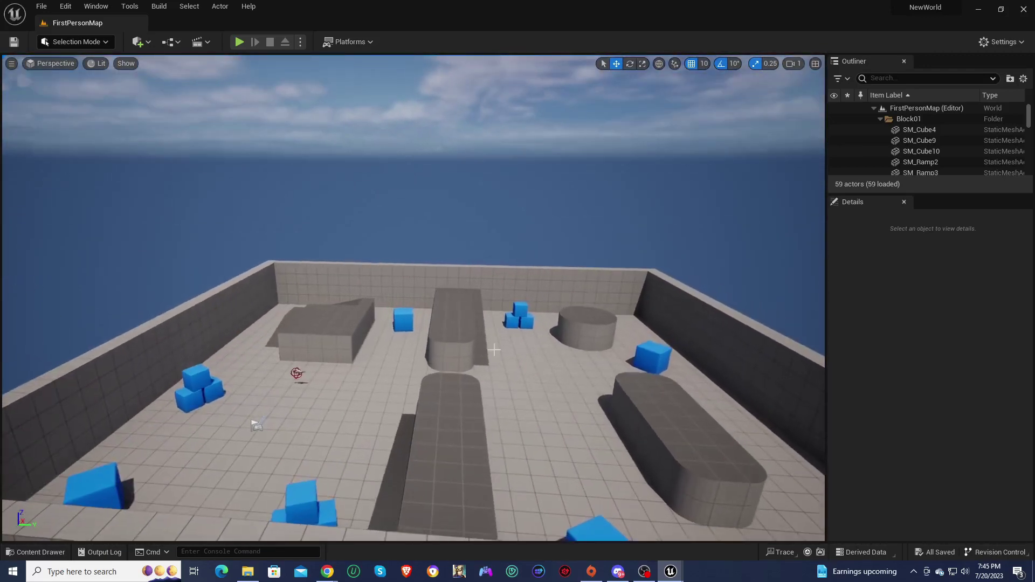
- Find the HDRIBackdrop plugin by searching for "hdri" and enable it for the project
left_click(69, 9)
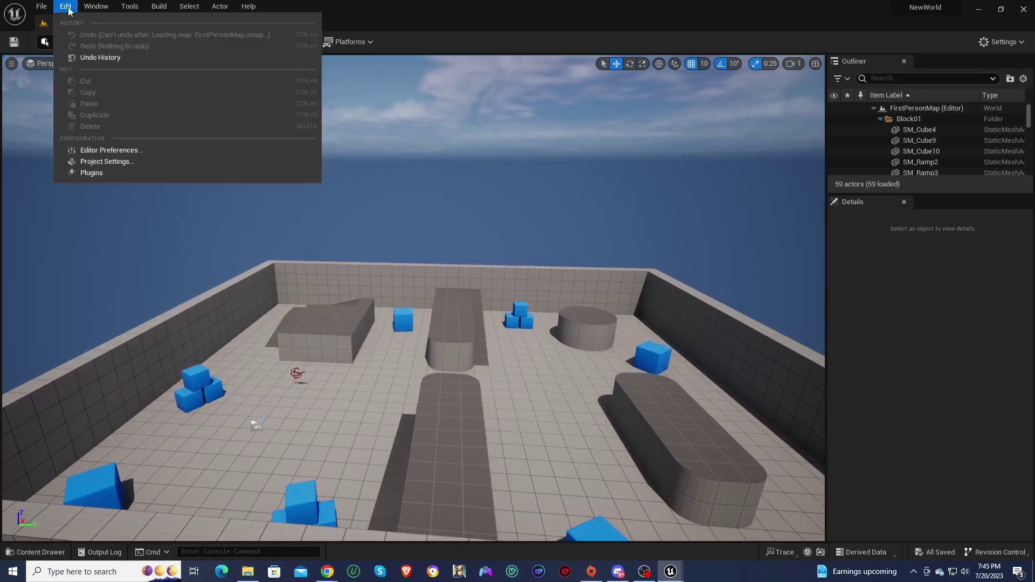
left_click(93, 172)
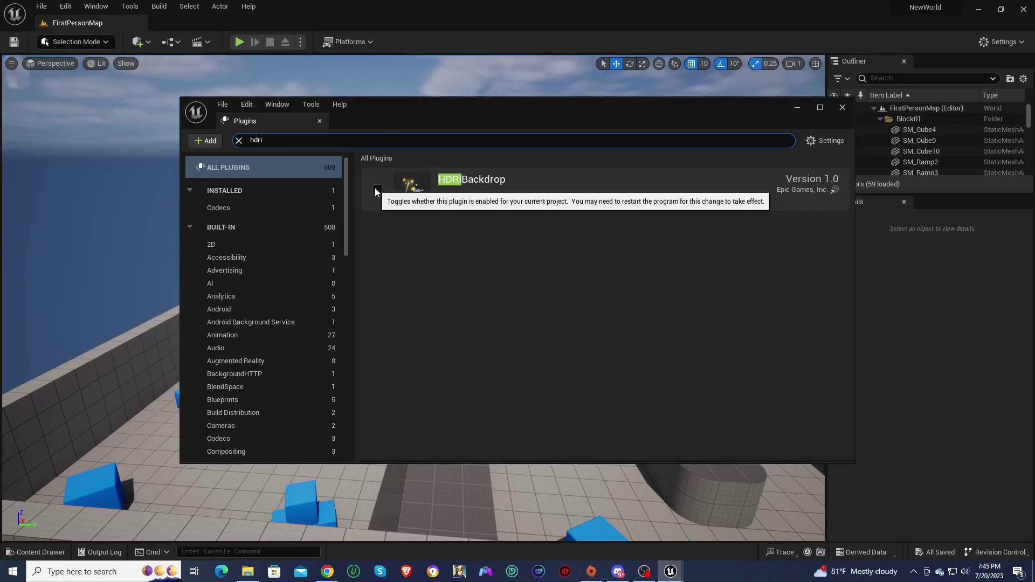
left_click(377, 190)
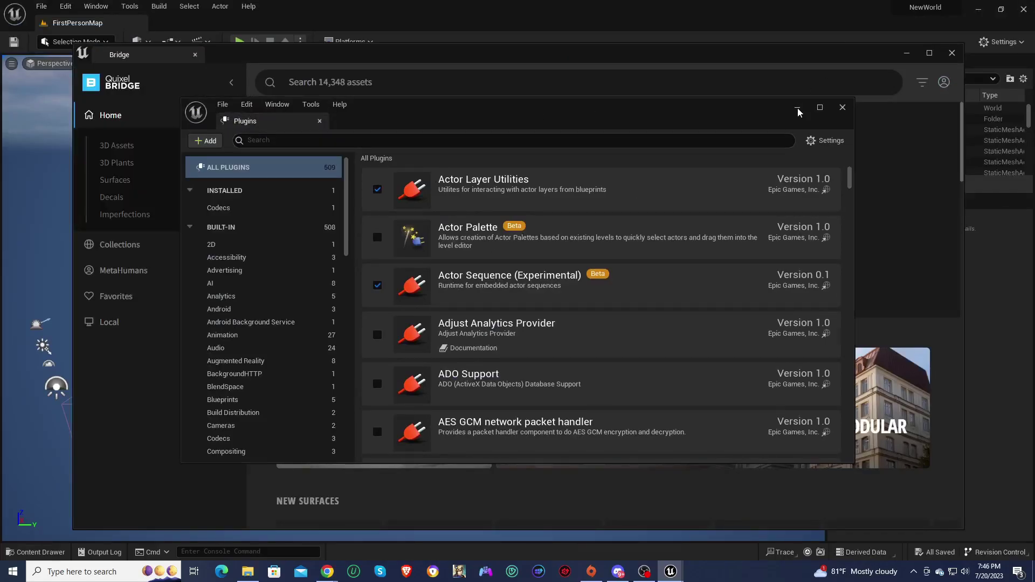
- Minimize the Plugins, Quixel Bridge and Content Browser windows to clear the level viewport
left_click(797, 107)
left_click(906, 54)
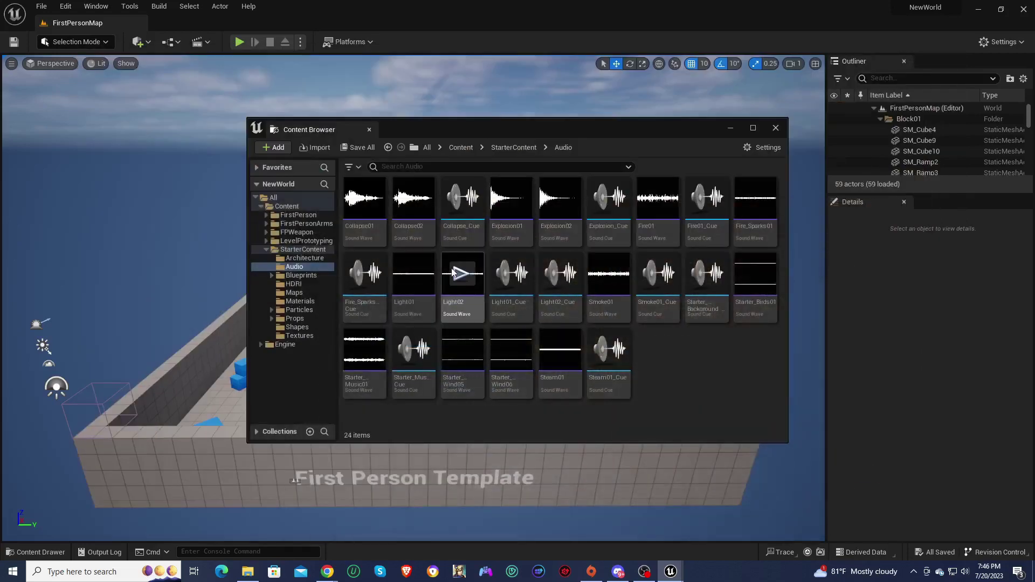
left_click(731, 127)
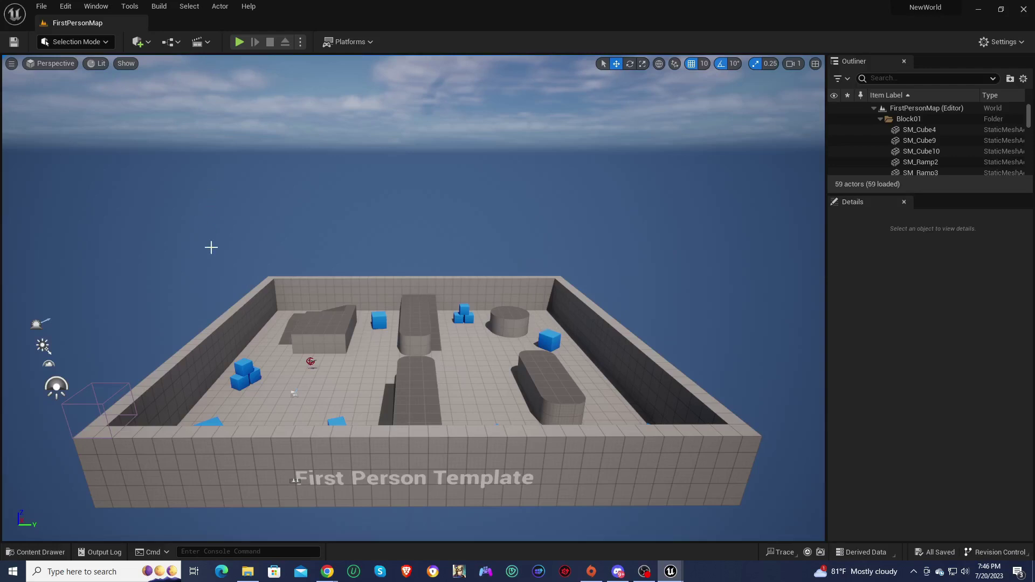
- Add an HDRI Backdrop from the light actors to the First Person level
left_click(135, 42)
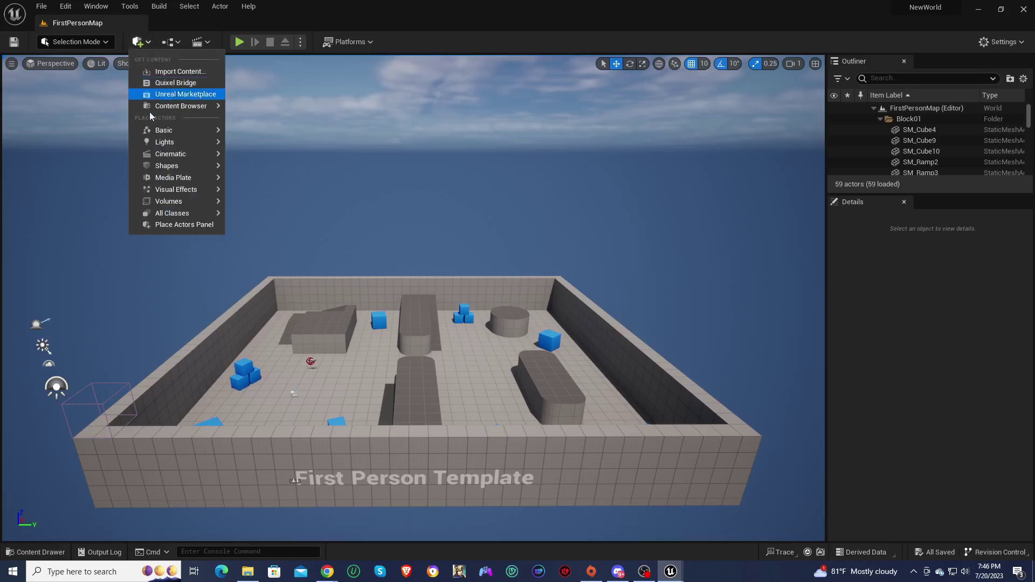
mouse_move(177, 142)
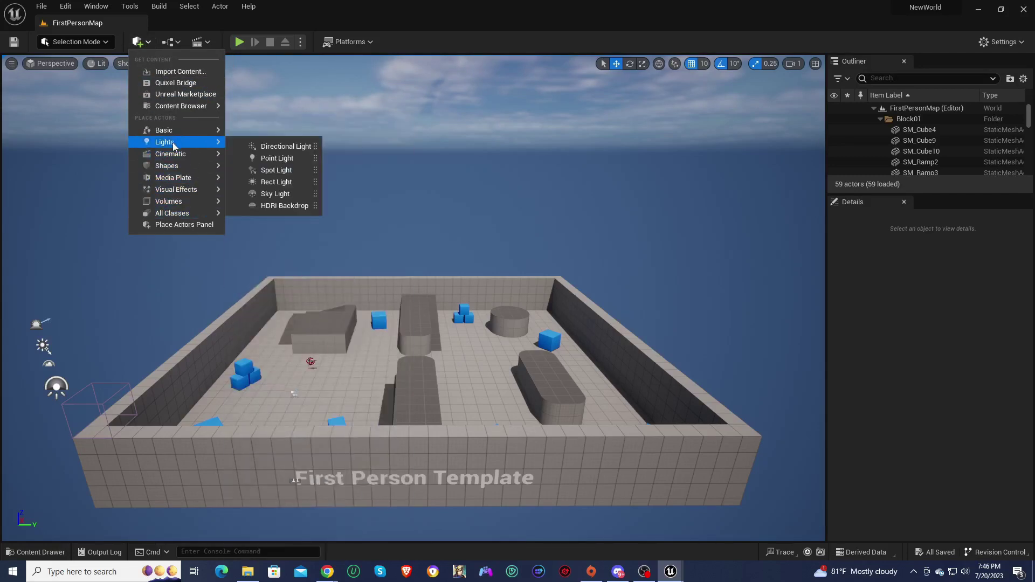
left_click(278, 207)
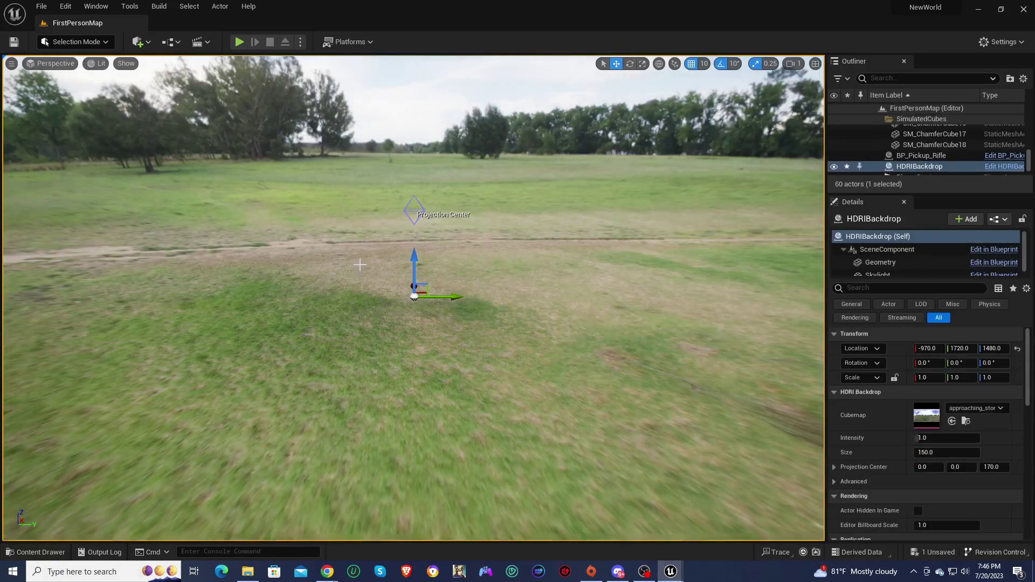
right_click_drag(353, 247, 122, 220)
key("s")
key("s")
right_click_drag(413, 297, 436, 284)
key("s")
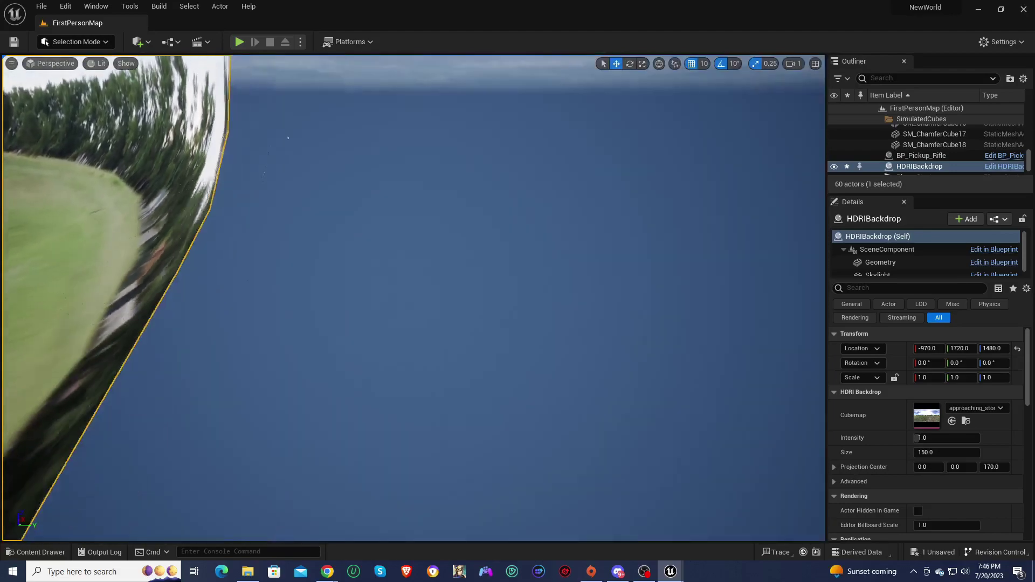
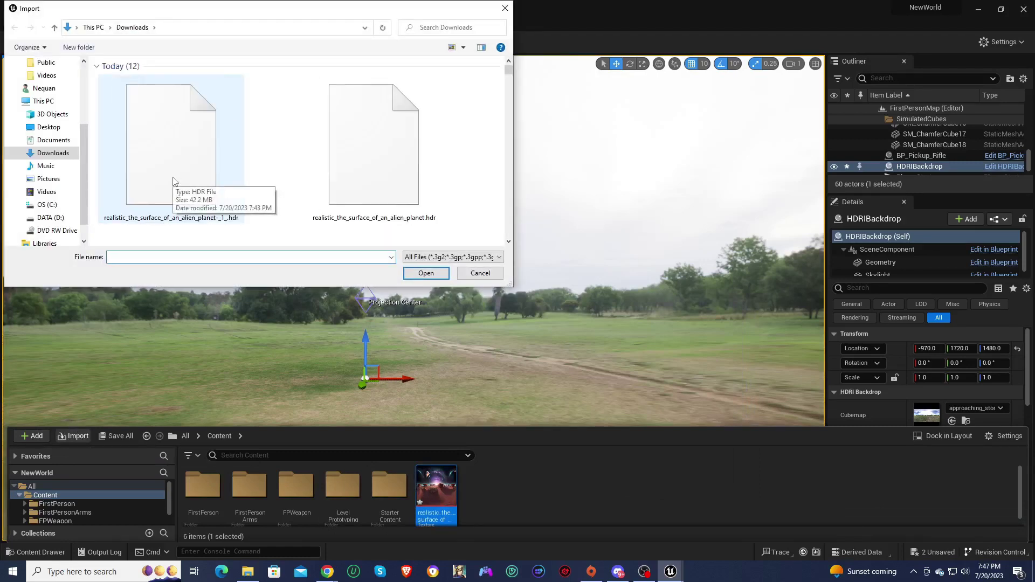
- Import realistic_the_surface_of_an_alien_planet-_1_.hdr from the Downloads folder into the project's Content folder
left_click(365, 182)
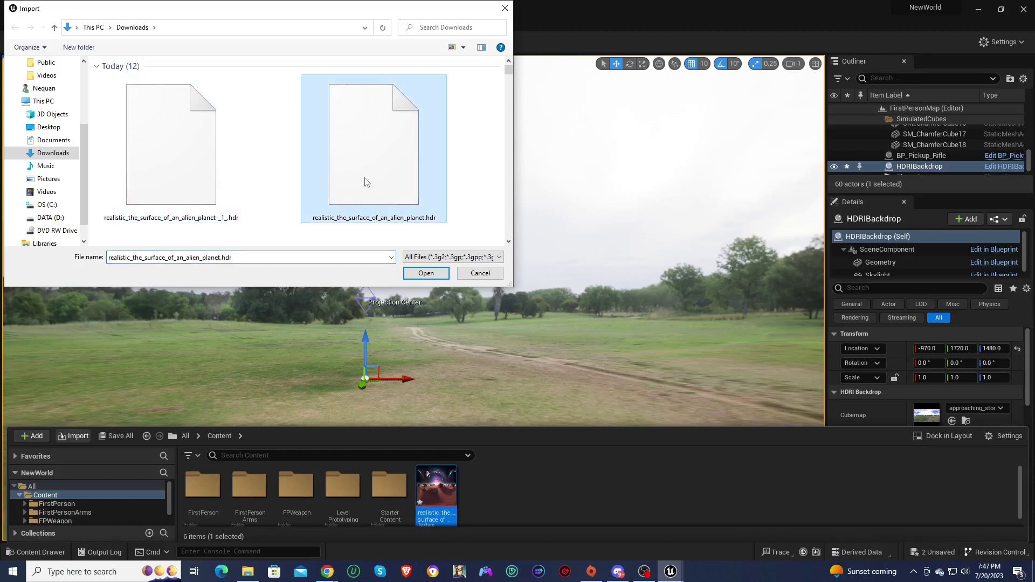
left_click(212, 174)
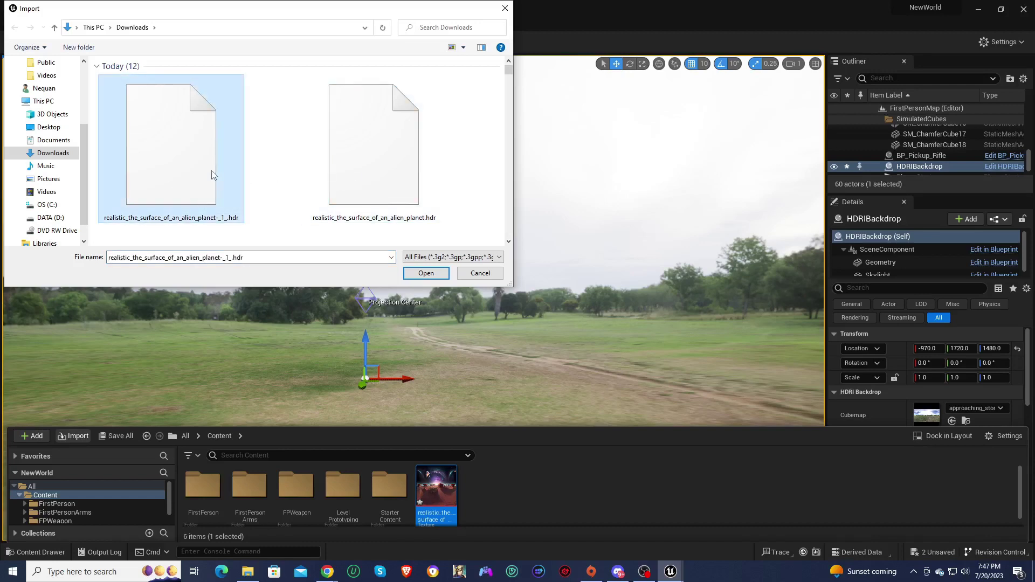
double_click(181, 161)
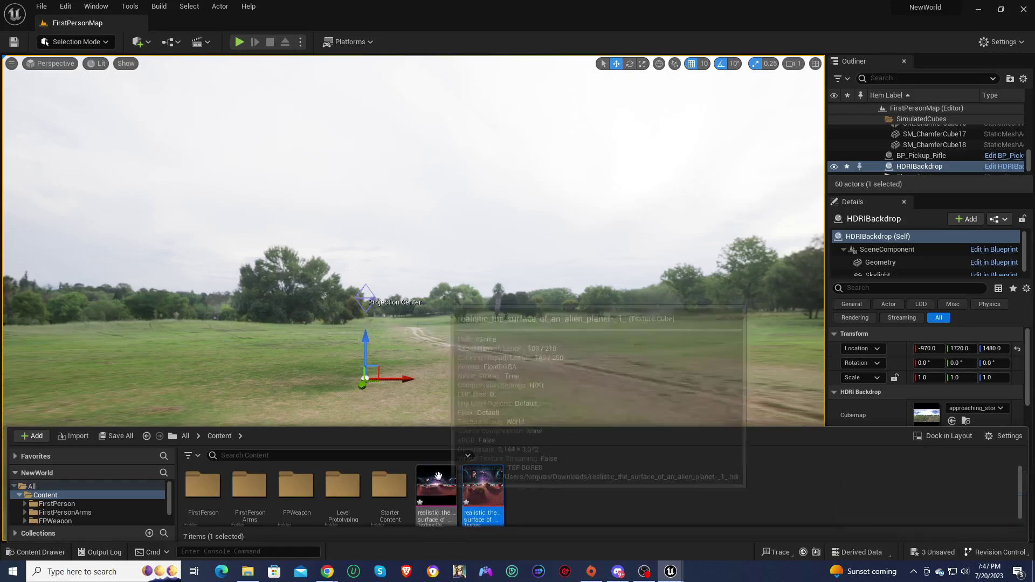
- Assign the imported alien-planet HDR texture as the HDRIBackdrop's cubemap and dismiss the content drawer
left_click(430, 492)
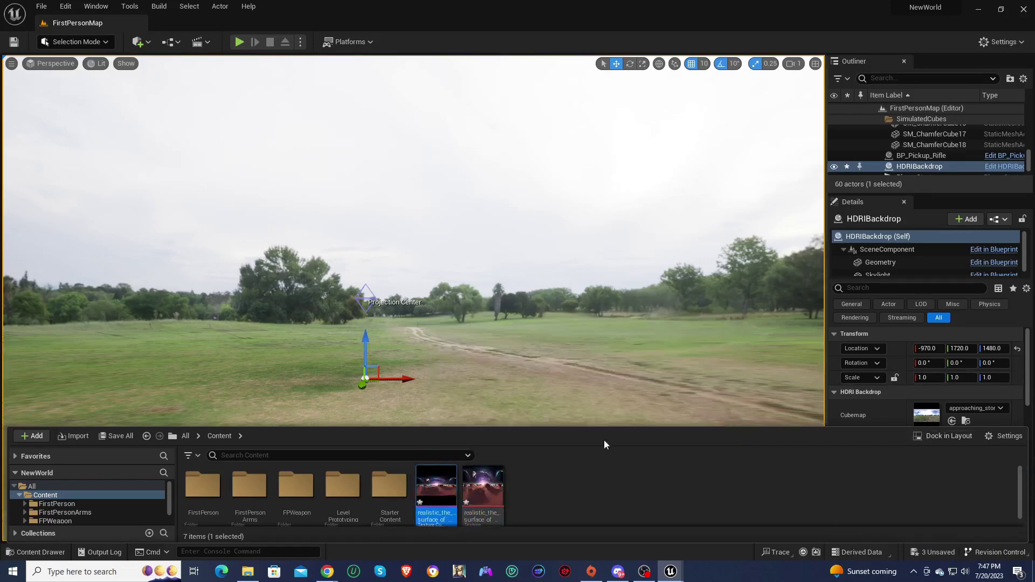
mouse_move(429, 497)
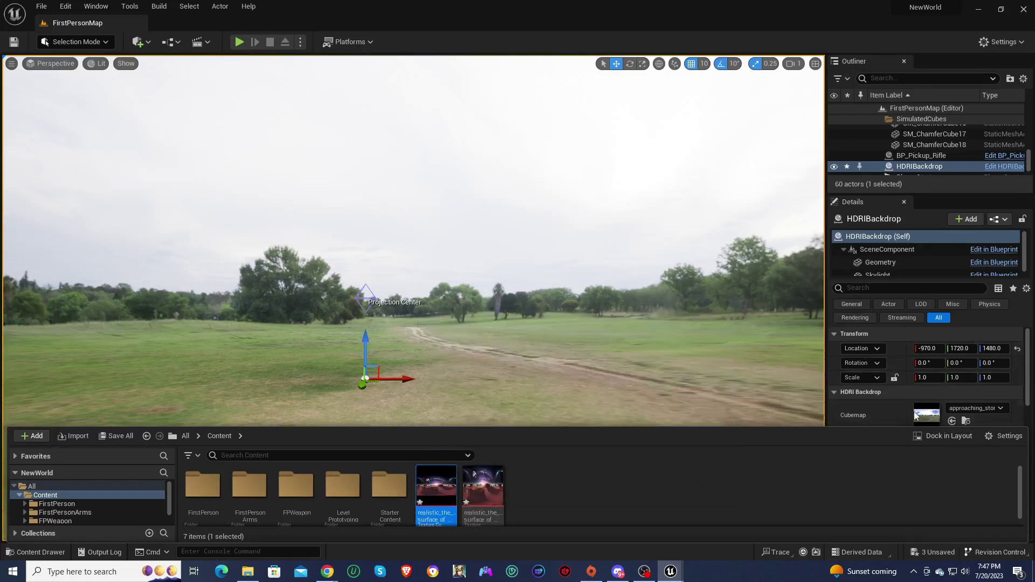
scroll(916, 415, "down", 1)
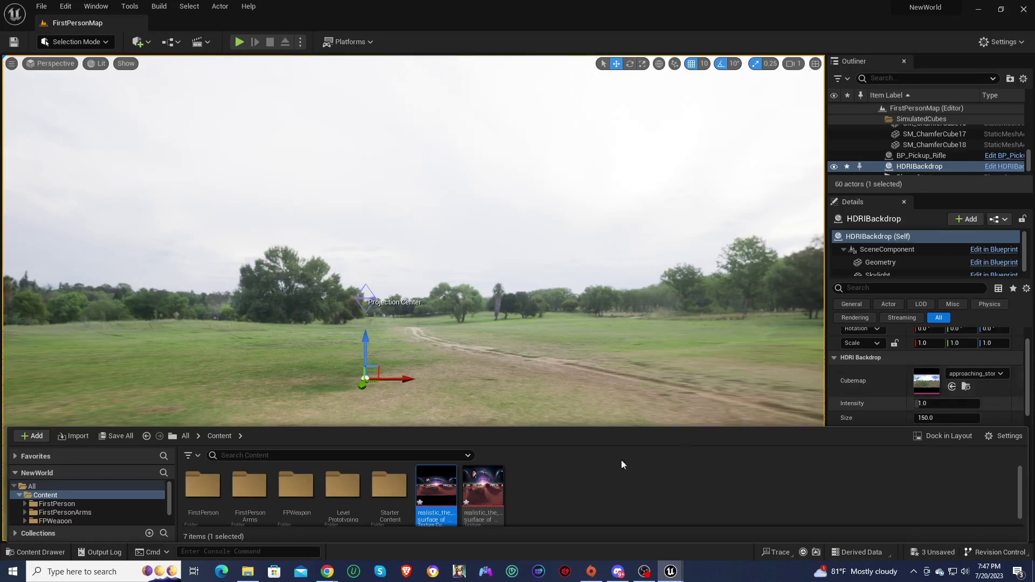
left_click_drag(429, 504, 941, 381)
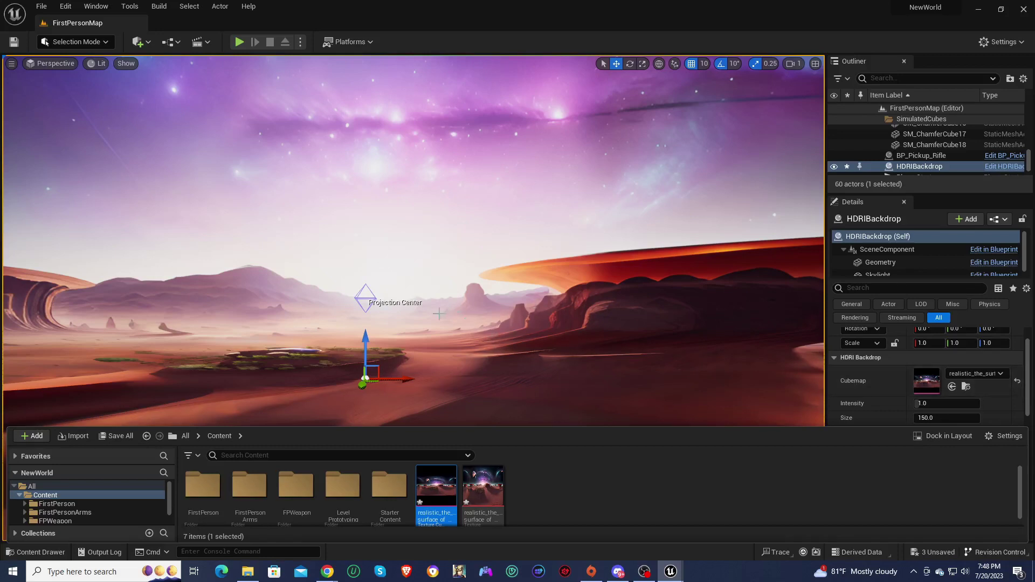
left_click(51, 550)
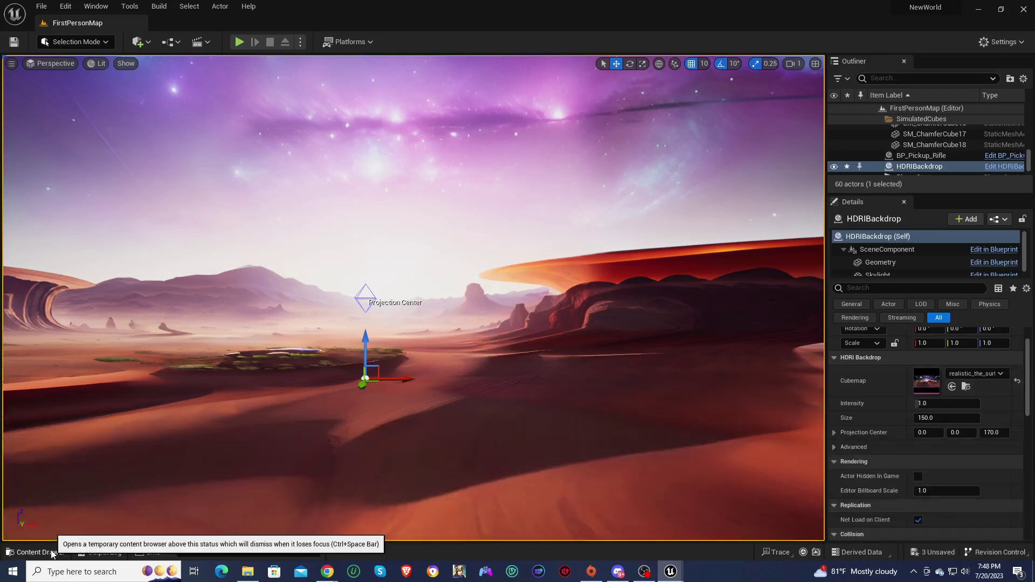
- Look around the level to examine the alien-planet backdrop's sky, dunes and mesas from several directions
right_click_drag(412, 298, 625, 301)
key("w")
right_click_drag(374, 294, 386, 296)
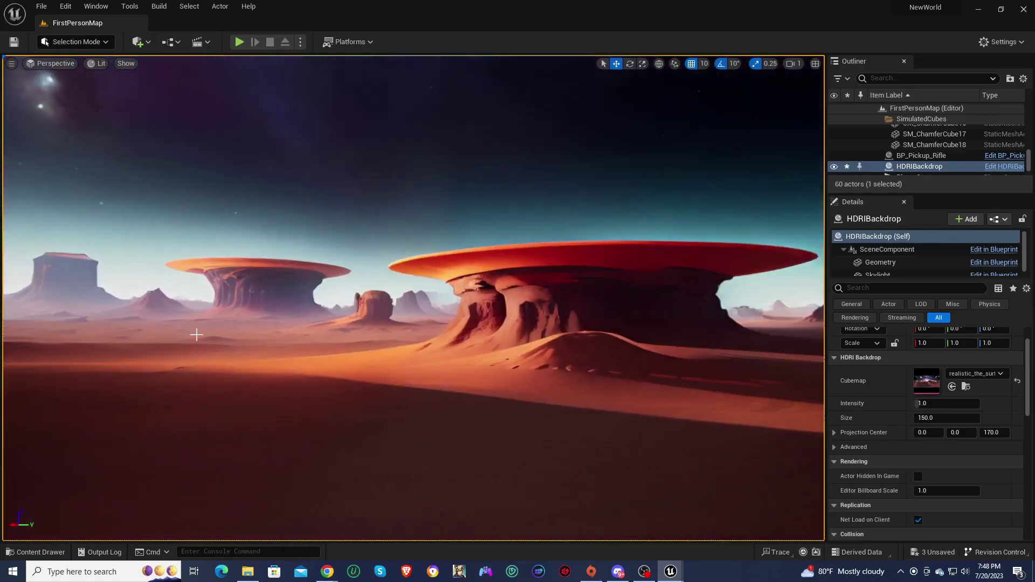
right_click_drag(80, 320, 120, 326)
right_click_drag(419, 283, 418, 283)
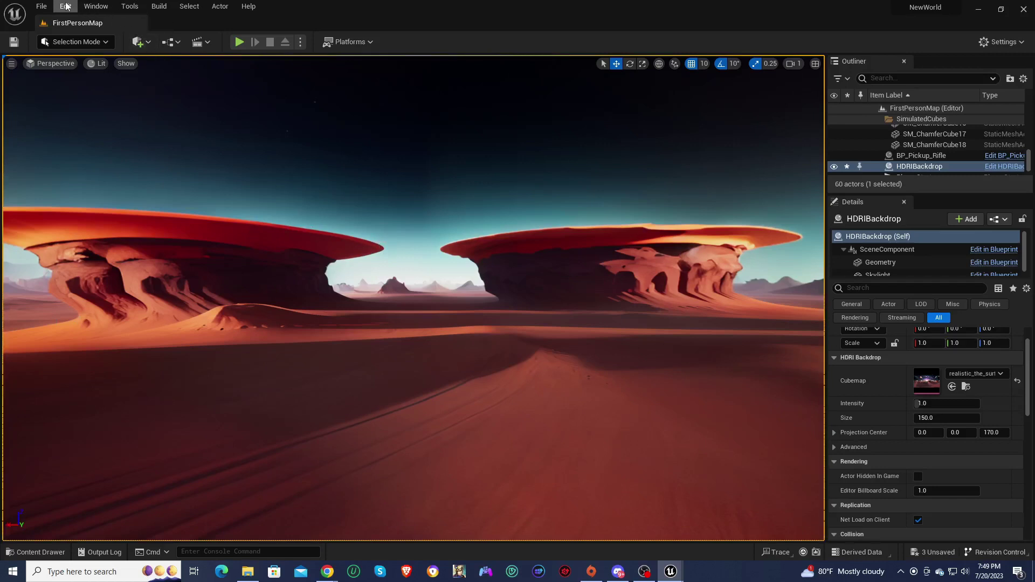
- Search Quixel Bridge for "rock" and browse the available rock assets
left_click(139, 42)
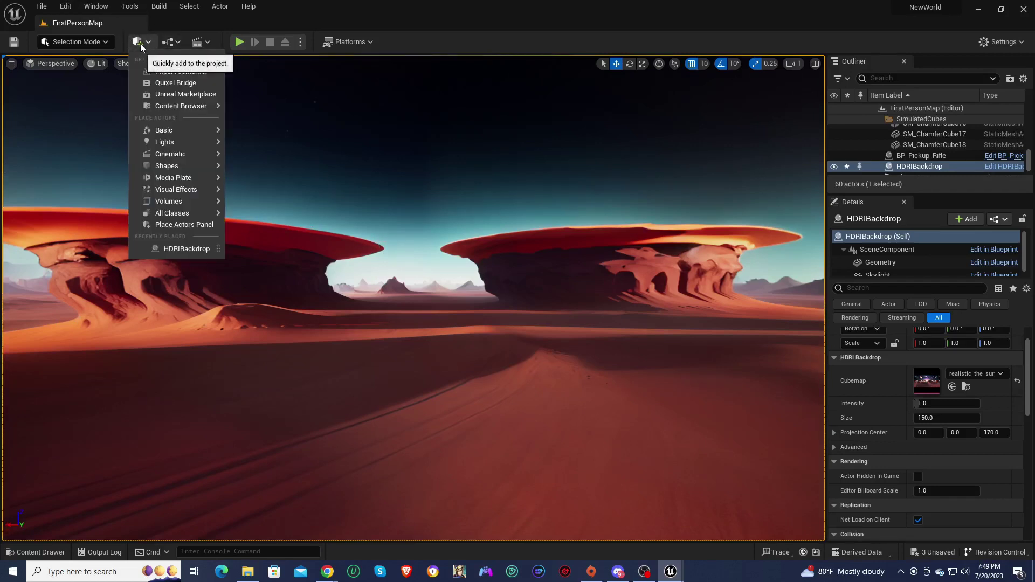
left_click(185, 83)
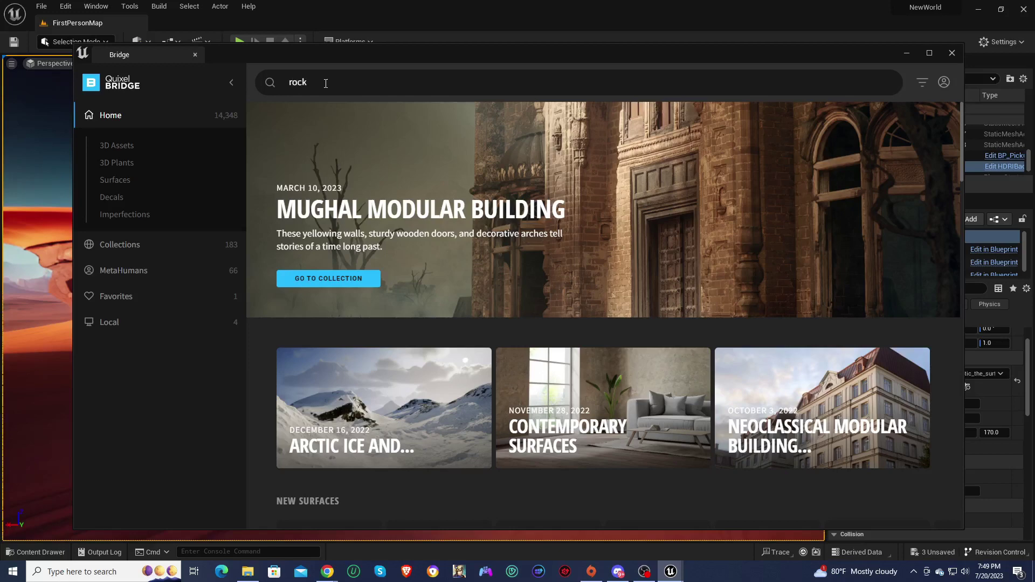
key("Return")
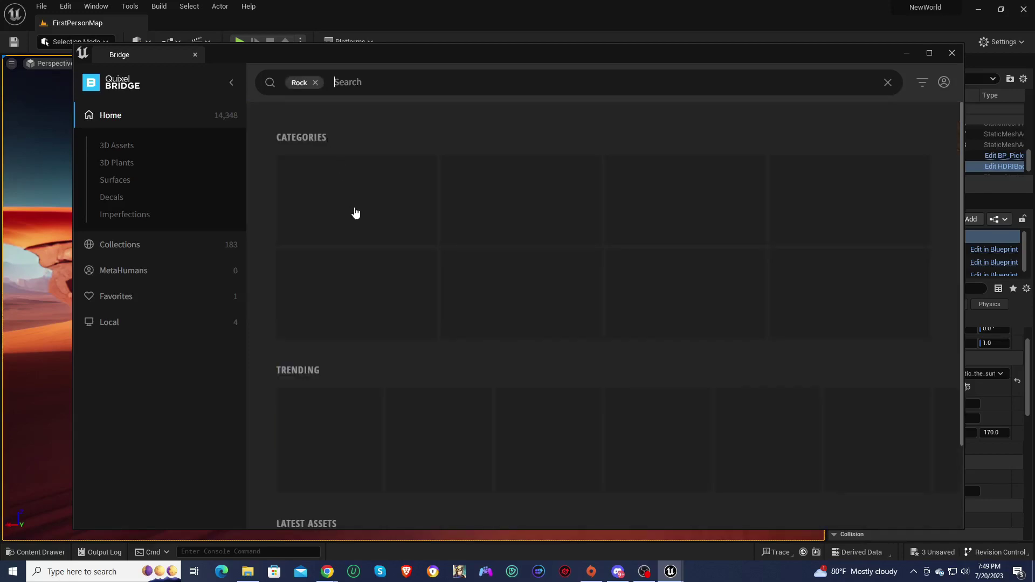
scroll(518, 358, "down", 10)
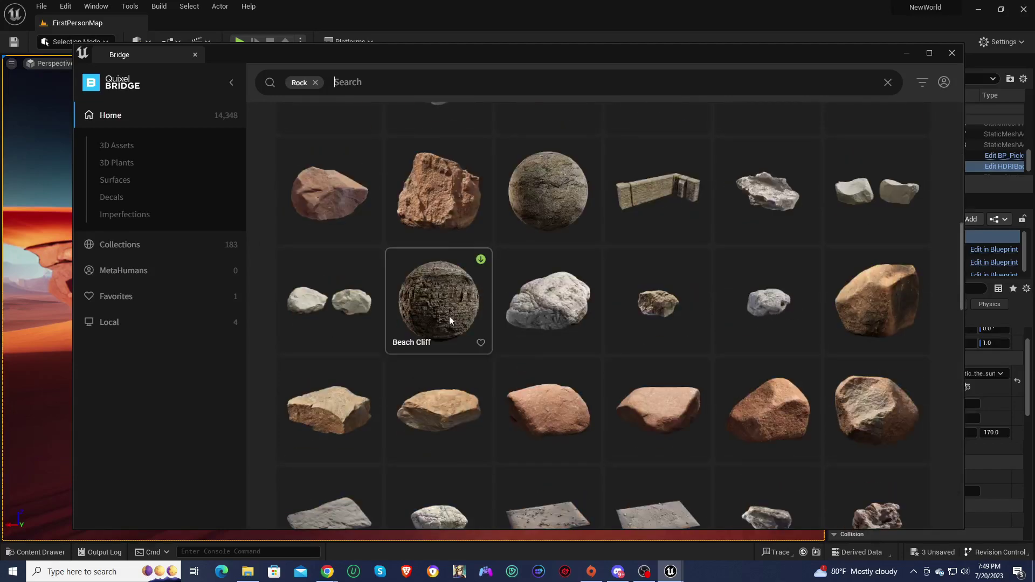
scroll(448, 316, "up", 2)
scroll(449, 316, "down", 4)
scroll(448, 316, "down", 8)
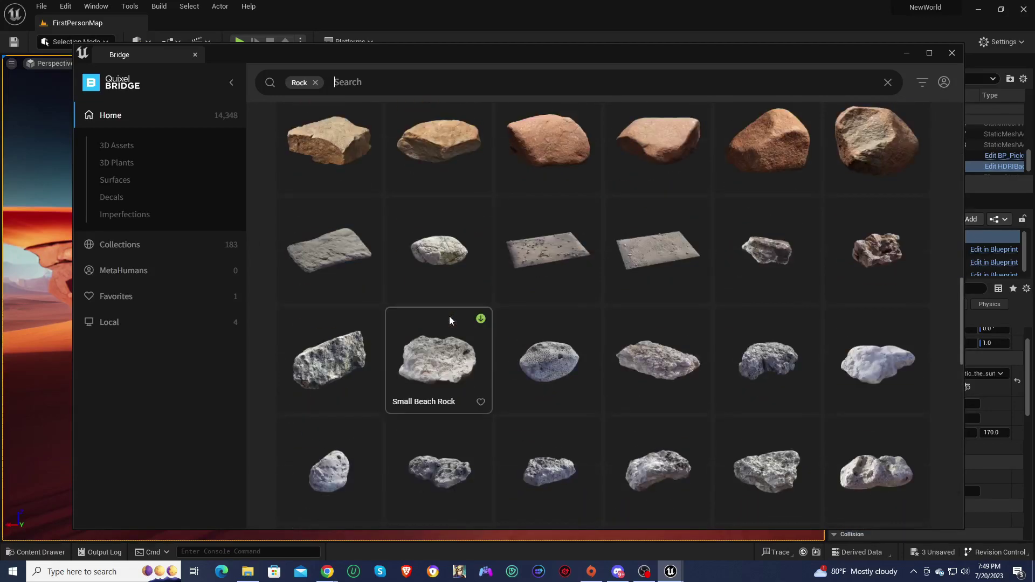
scroll(448, 315, "up", 2)
scroll(448, 316, "up", 15)
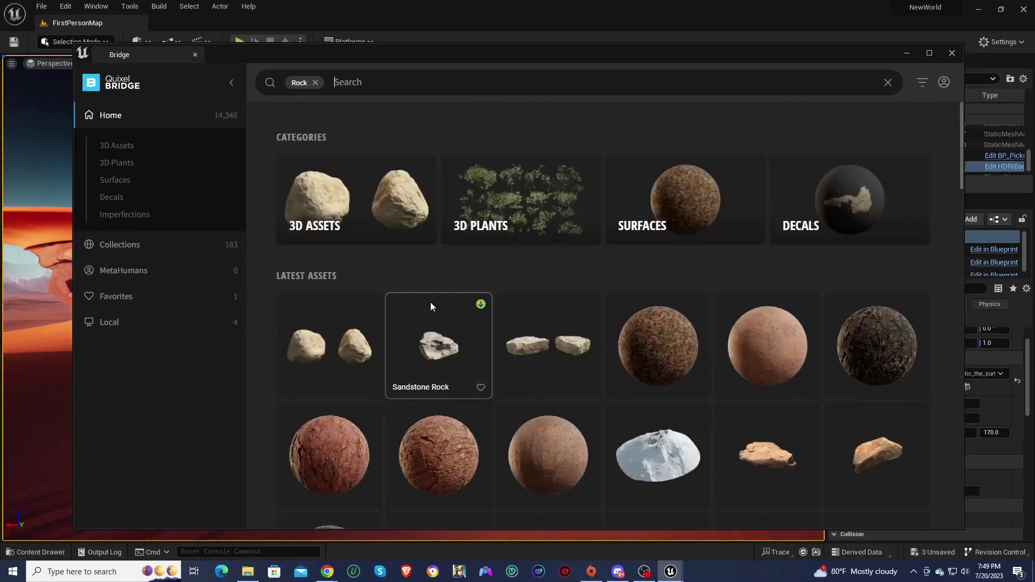
scroll(432, 325, "down", 6)
scroll(433, 329, "down", 10)
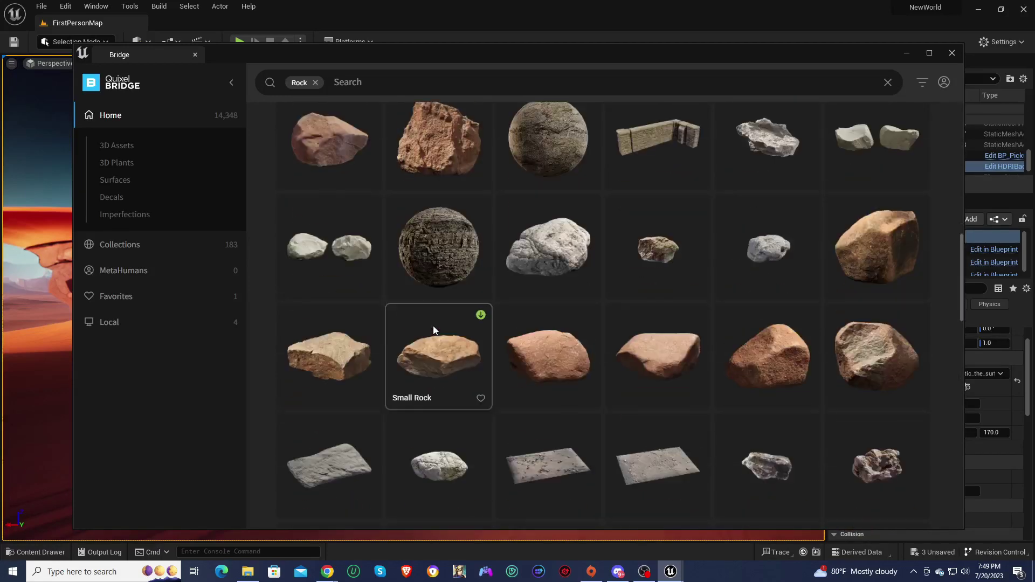
scroll(434, 328, "down", 10)
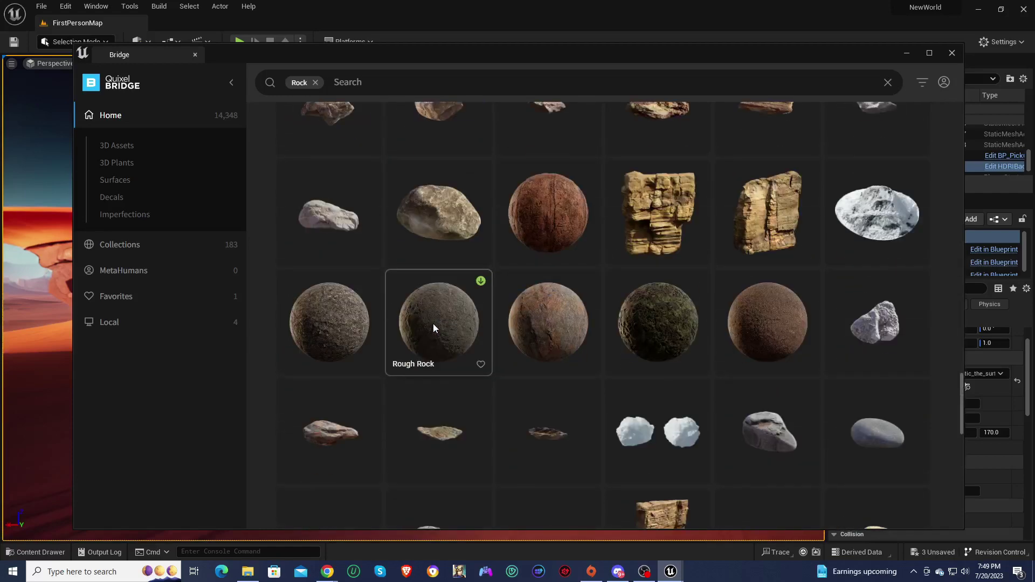
scroll(433, 328, "down", 1)
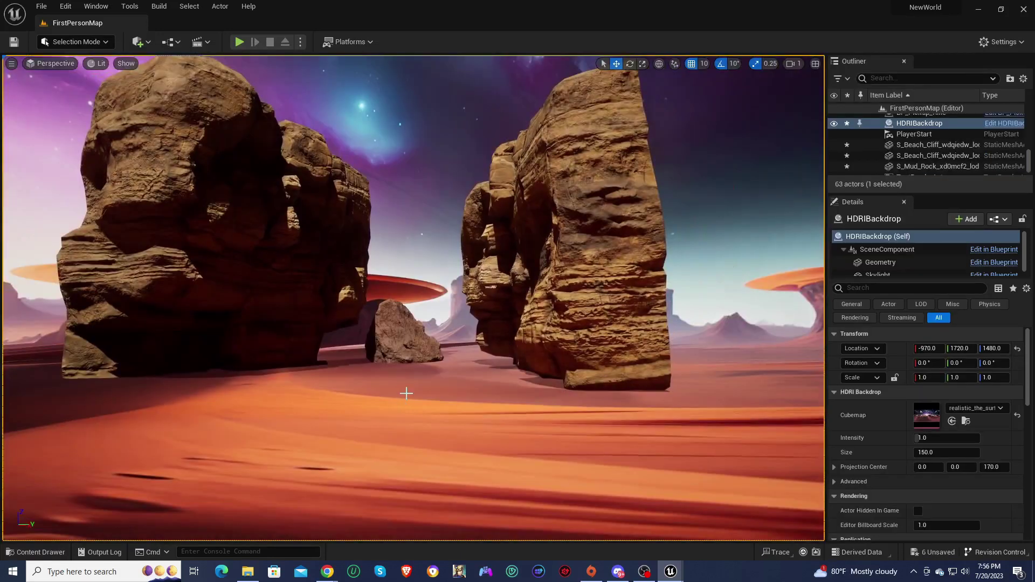
- Move around the cliff and rock meshes to examine how they blend with the alien-planet backdrop
right_click_drag(407, 393, 390, 368)
key("w")
key("s")
key("w")
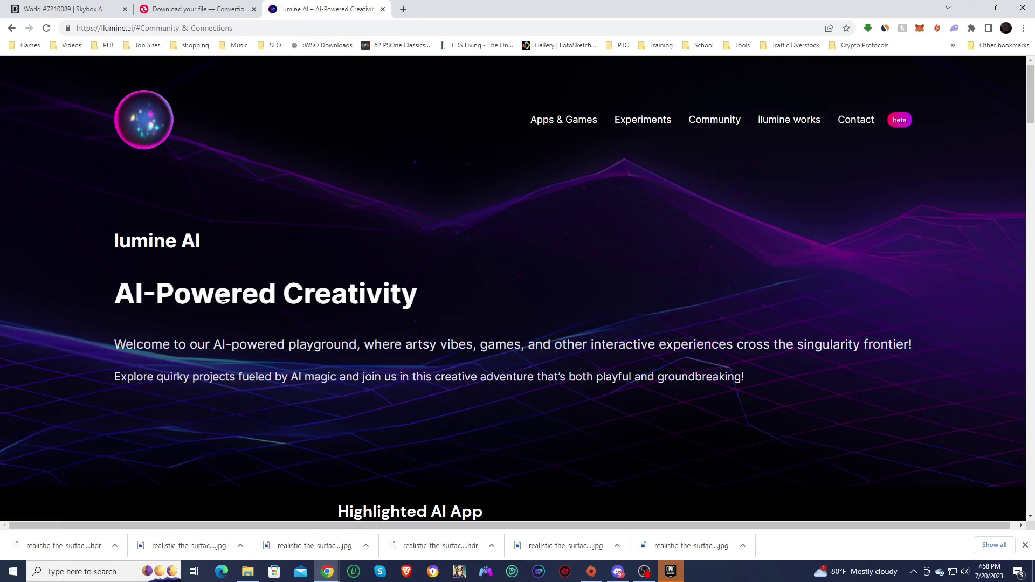
- Launch instaVerse from the ilumine.ai page in the browser, switch to full screen and dismiss the Support us message
scroll(230, 327, "down", 7)
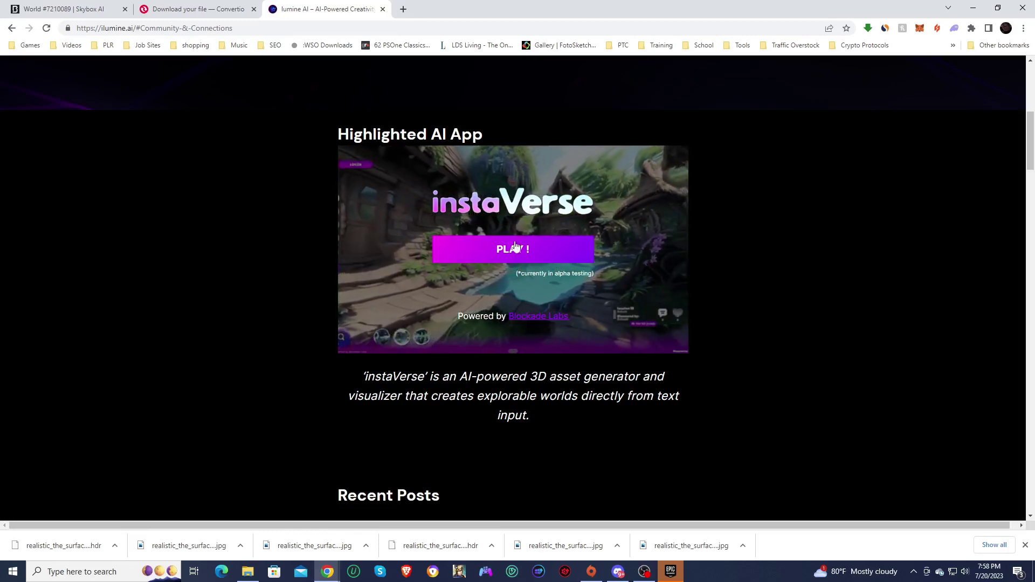
left_click(514, 252)
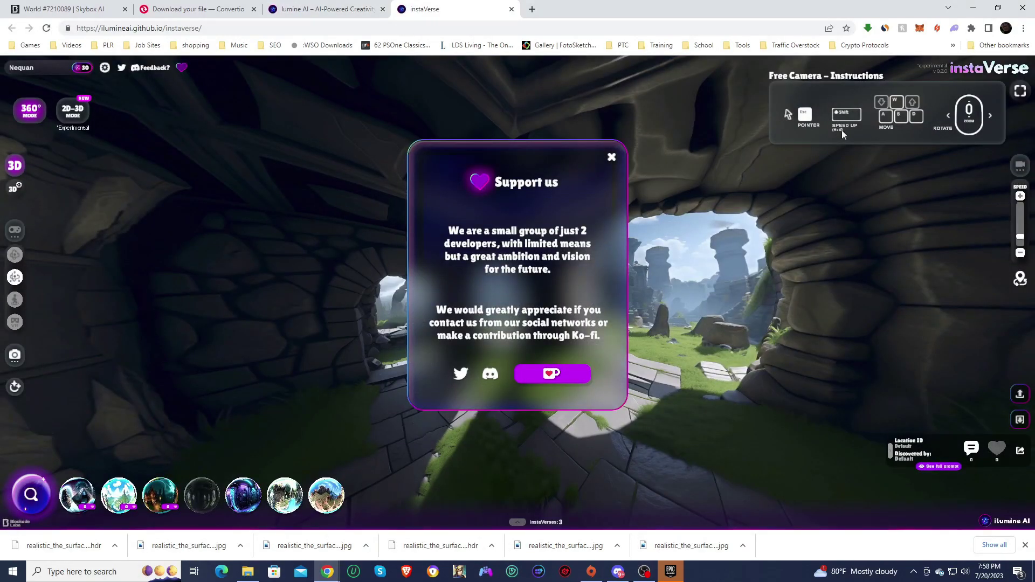
left_click(1023, 28)
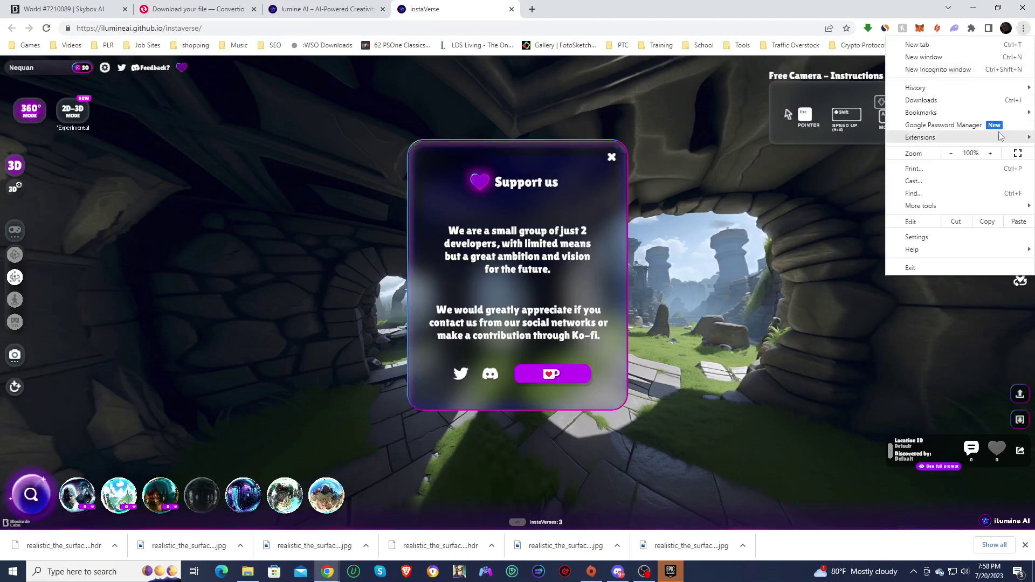
left_click(1017, 153)
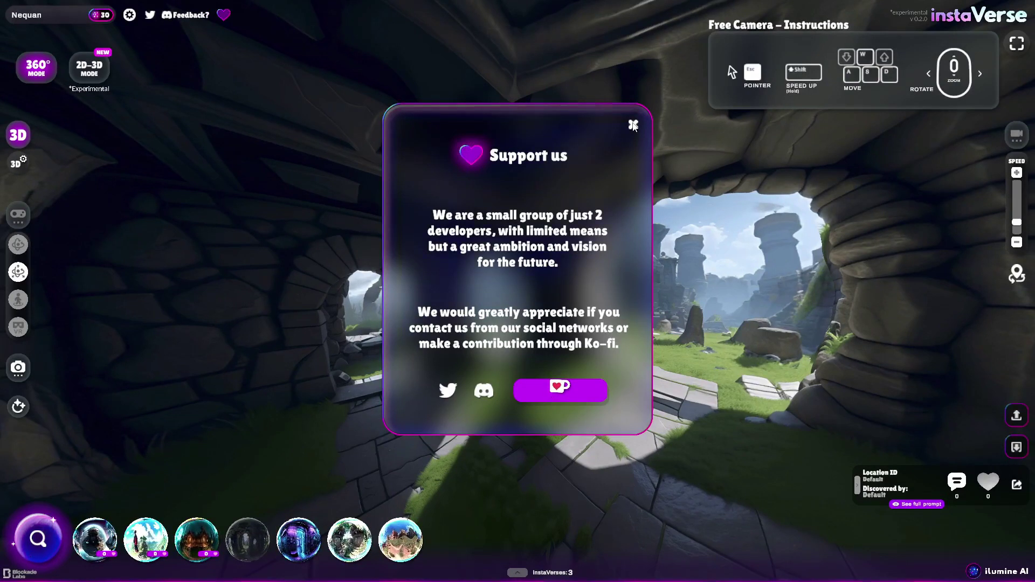
left_click(634, 125)
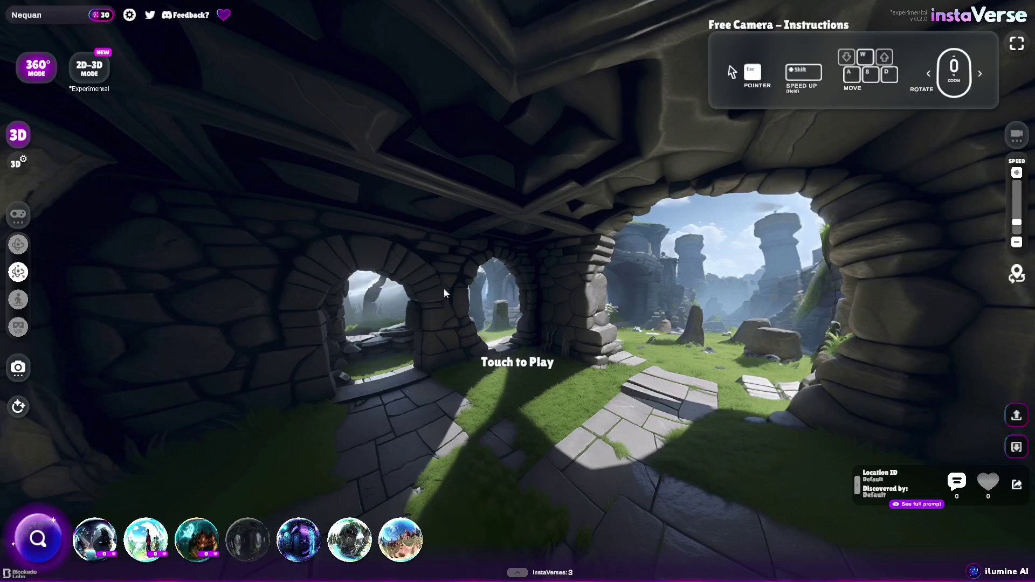
- Look around the default instaVerse world with the free camera, and start playing it with the Character Controller
left_click(467, 311)
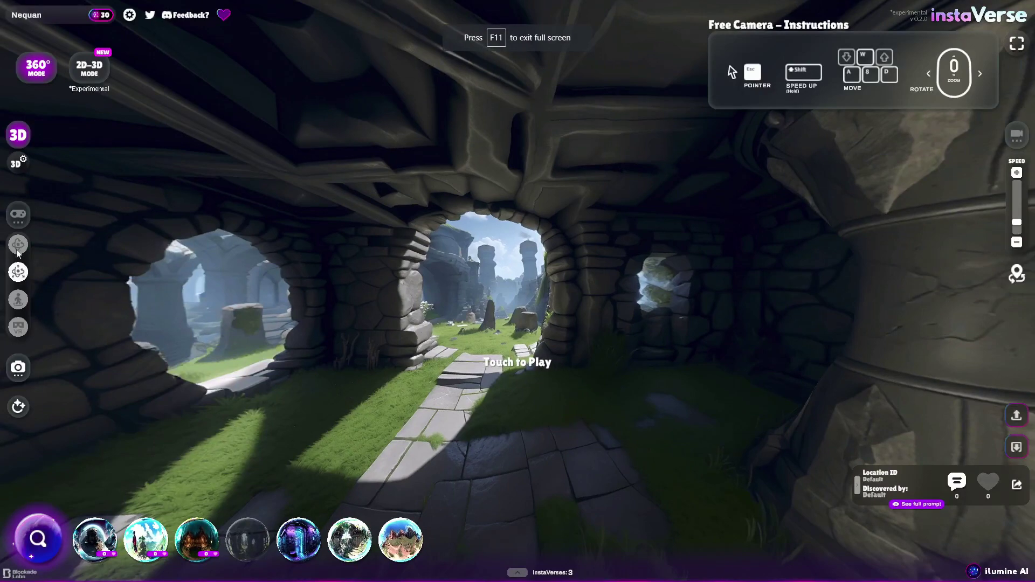
left_click(18, 299)
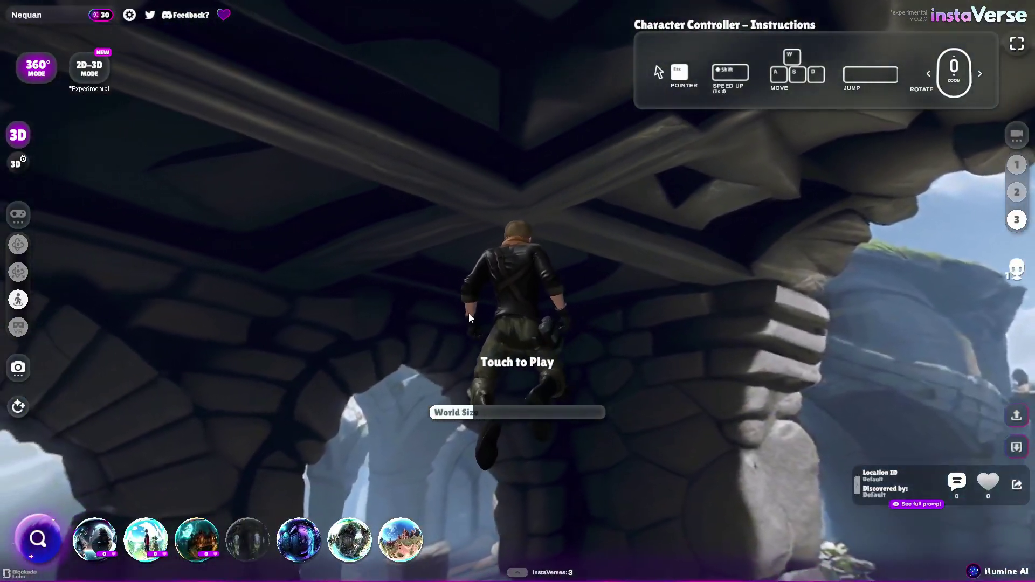
left_click(449, 305)
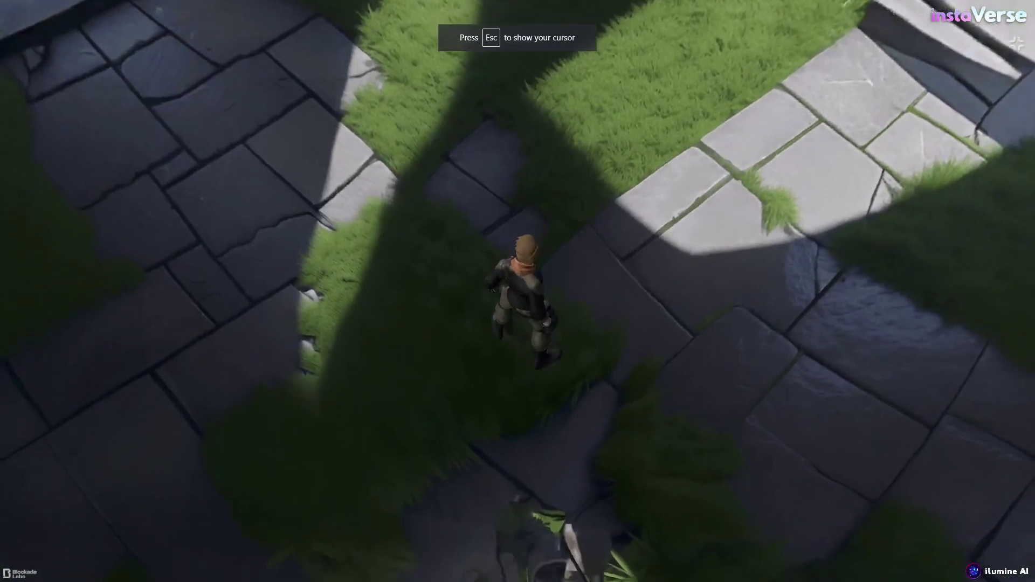
- Walk the character through the stone ruins and out onto the grass to explore the instaVerse world
key("w")
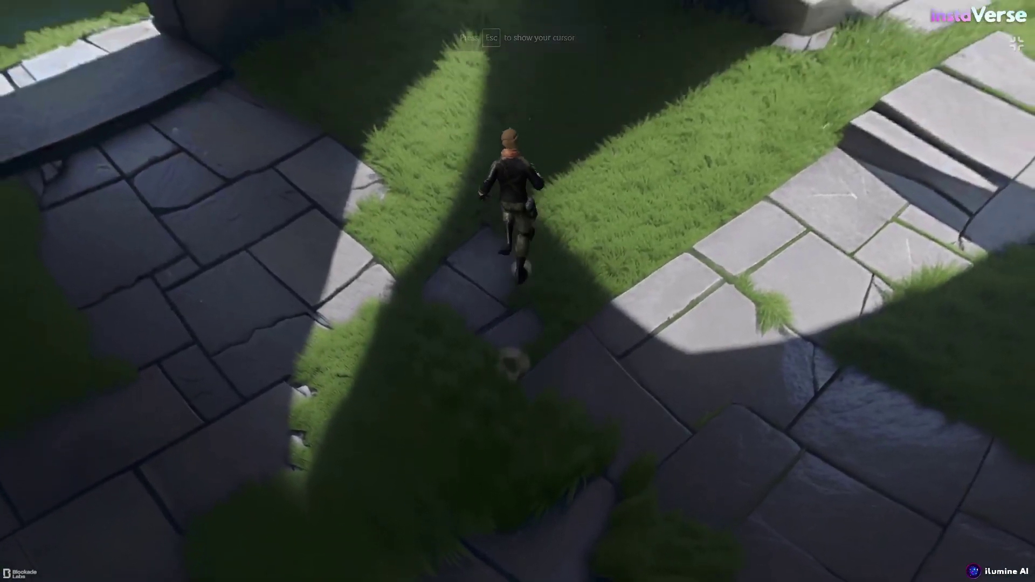
key("s")
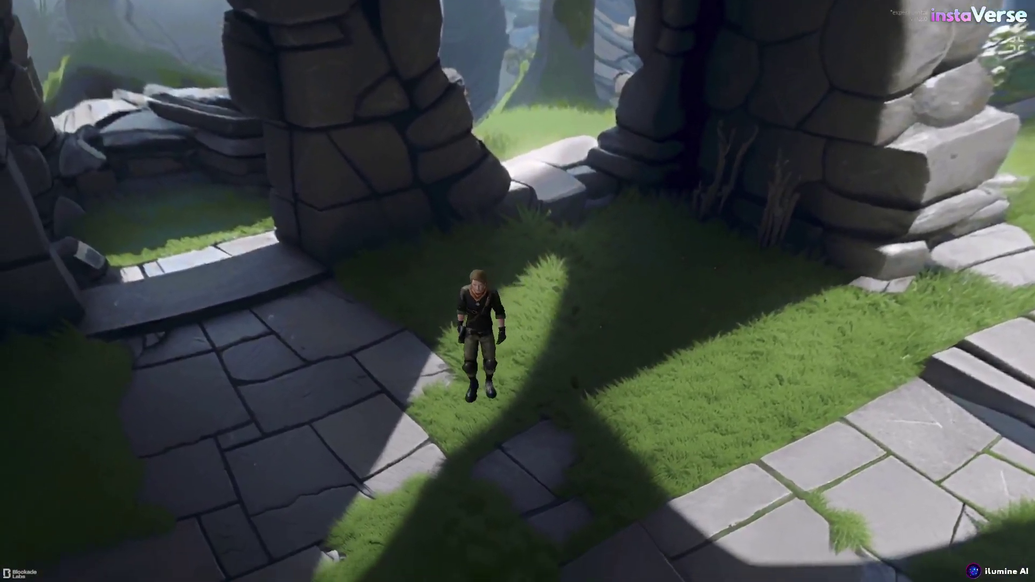
key("w")
scroll(518, 292, "up", 3)
key("a")
key("s")
scroll(517, 291, "down", 5)
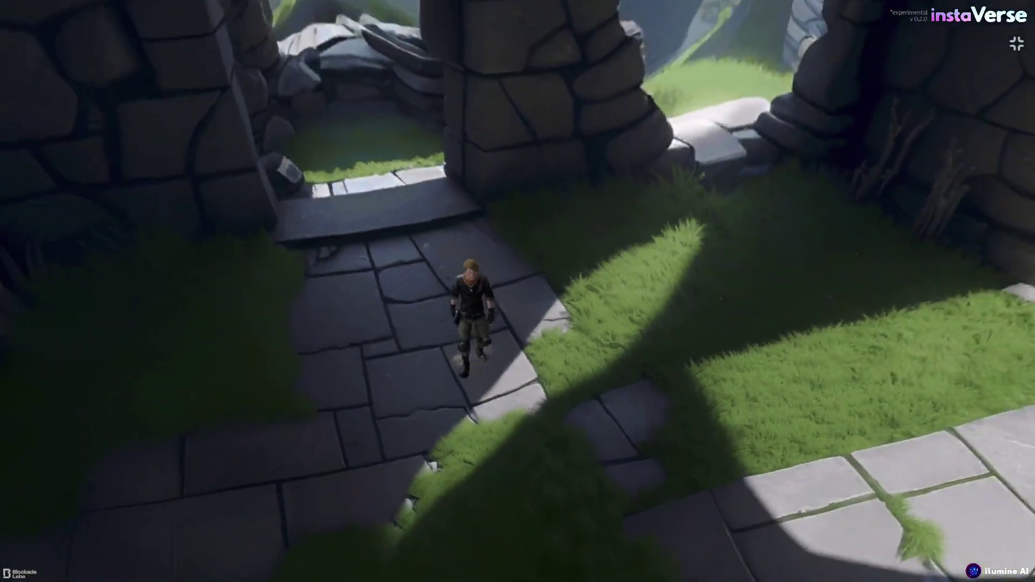
key("d")
key("w")
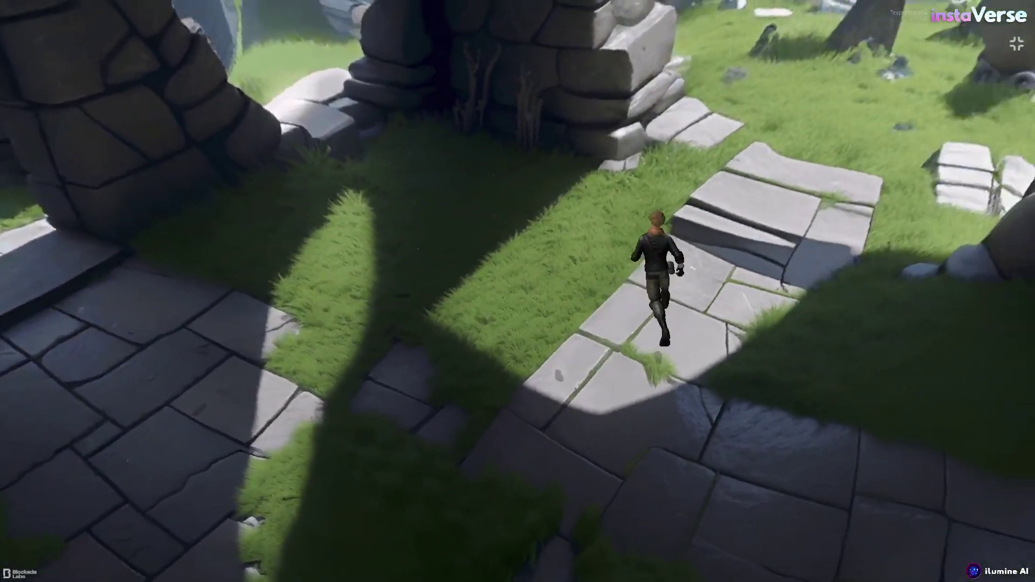
key("w")
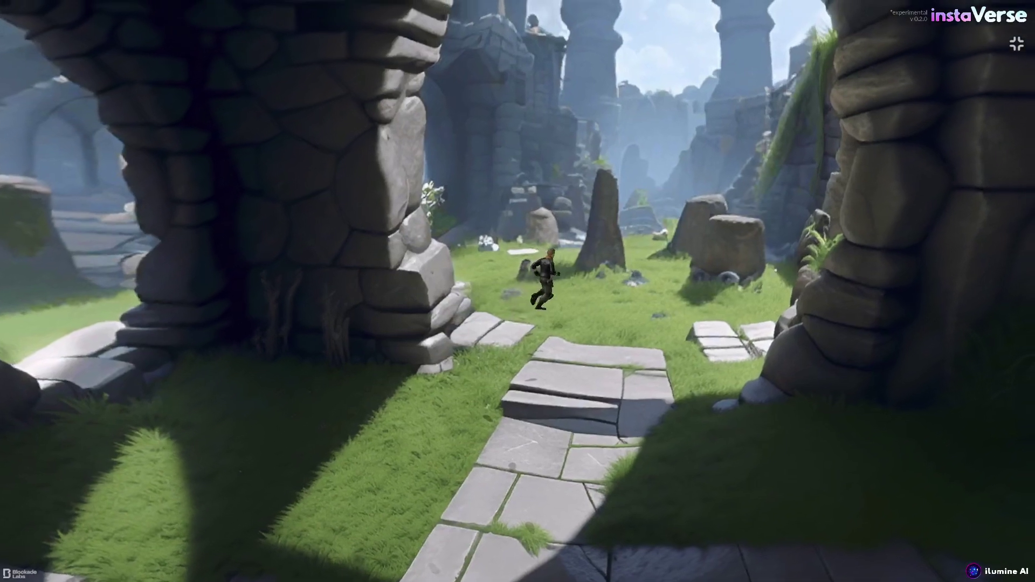
key("d")
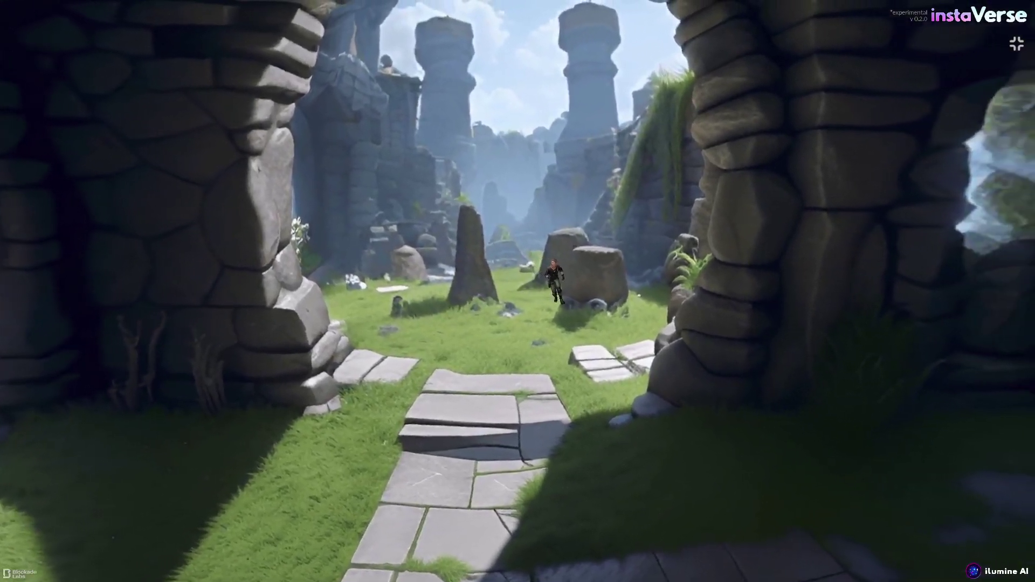
- Run the character back from the grass past the shaded stone columns and archways to explore the other sides of the ruins
key("s")
key("s")
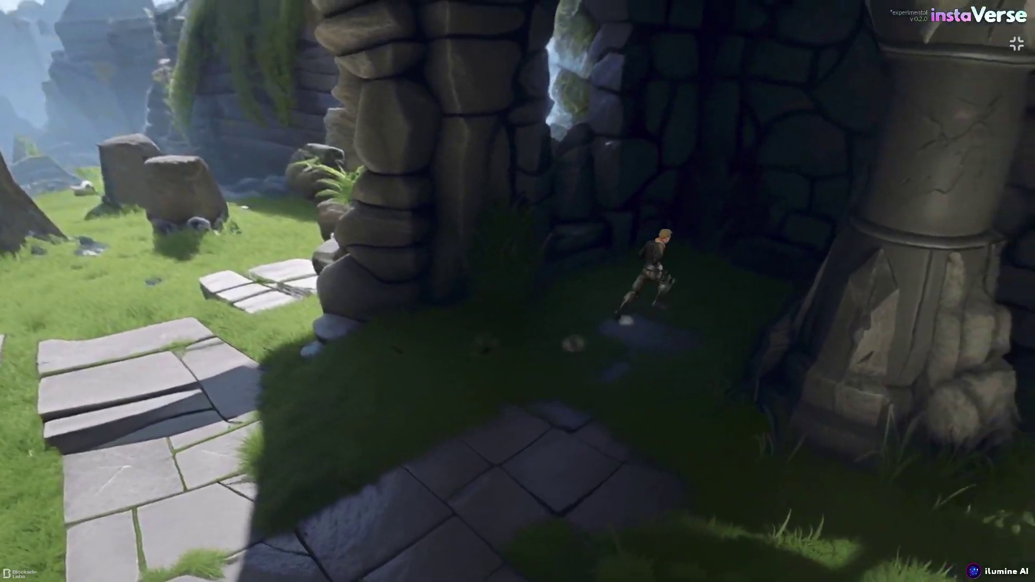
key("s")
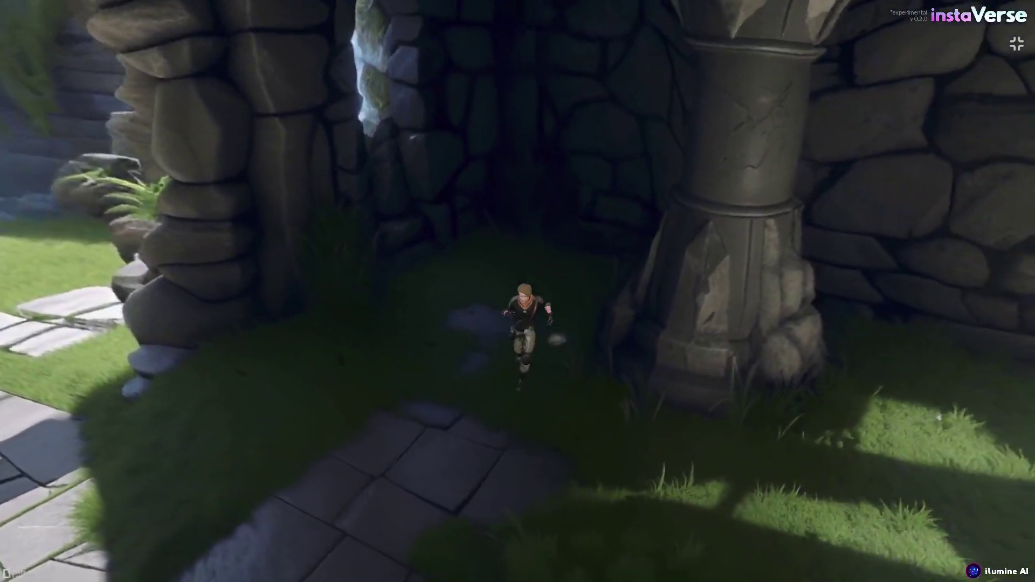
key("d")
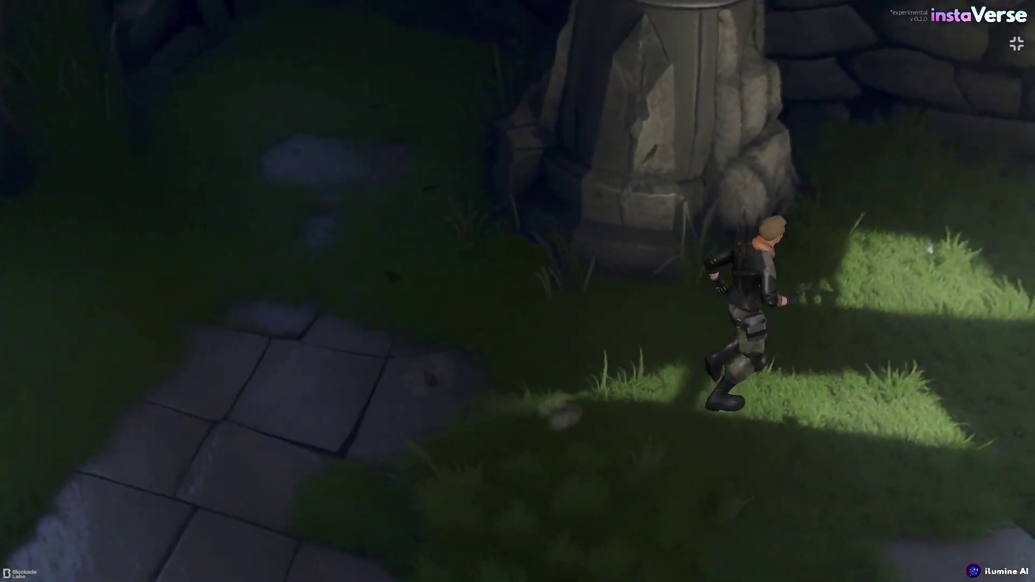
key("w")
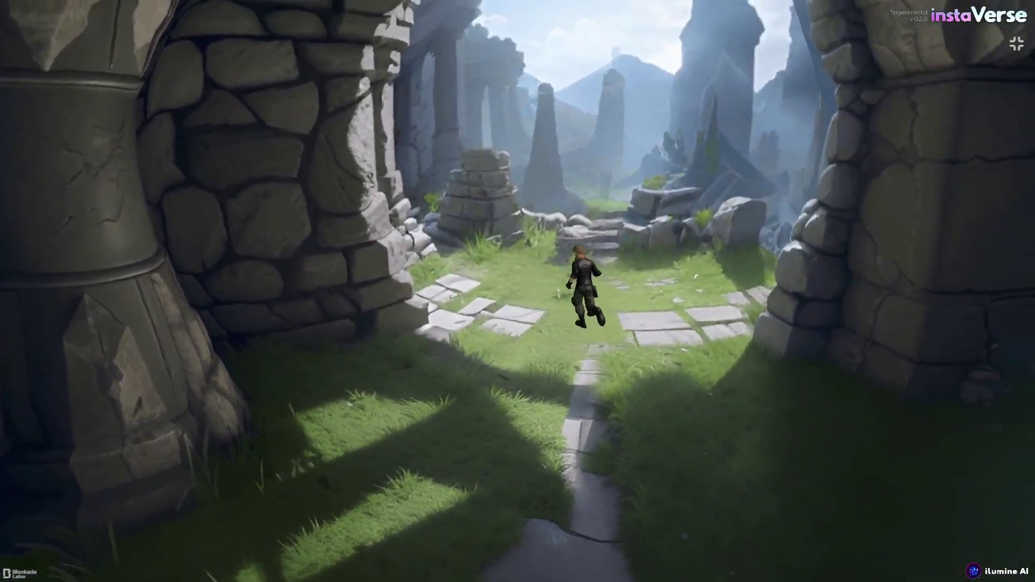
key("d")
key("s")
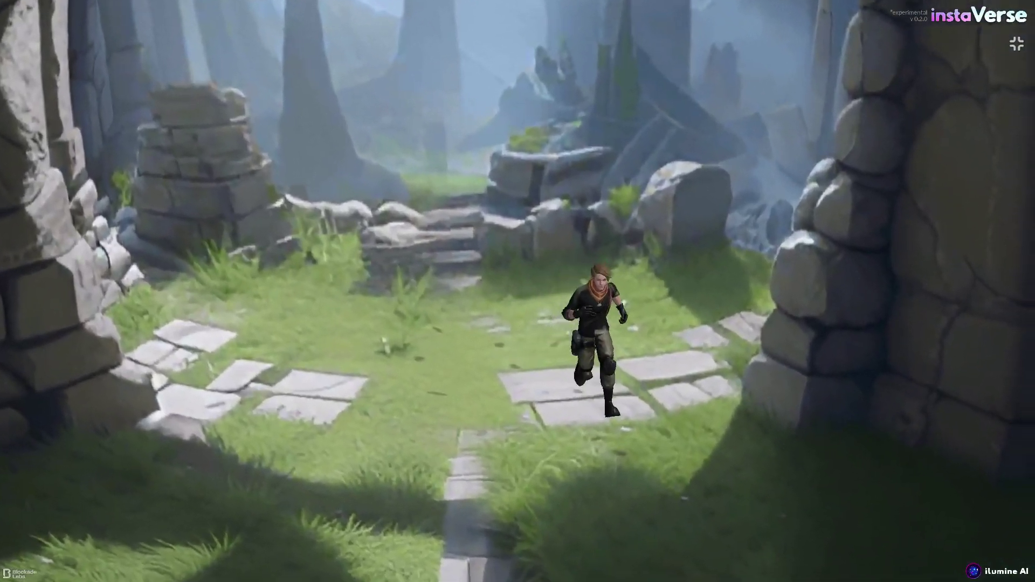
key("w")
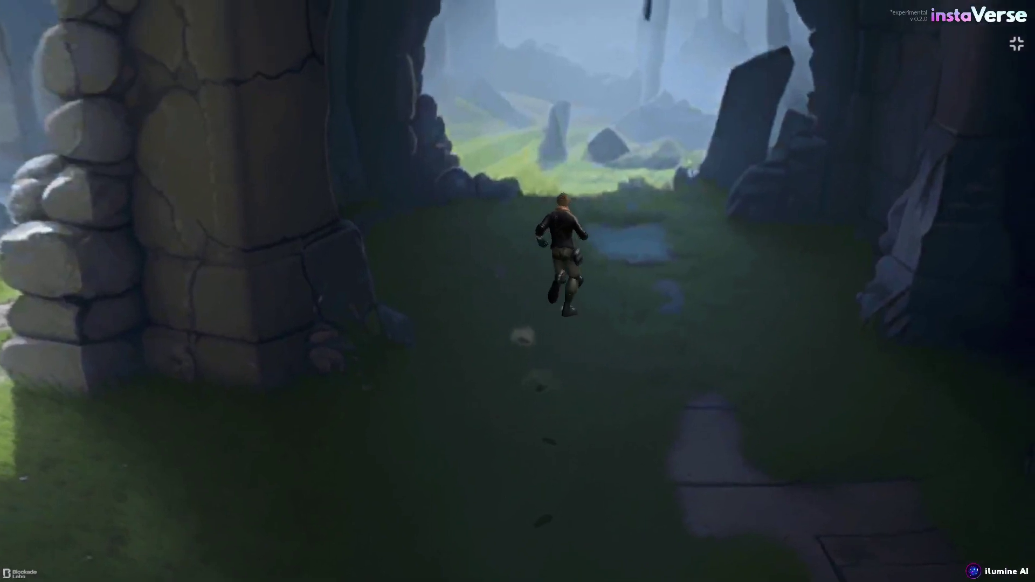
key("s")
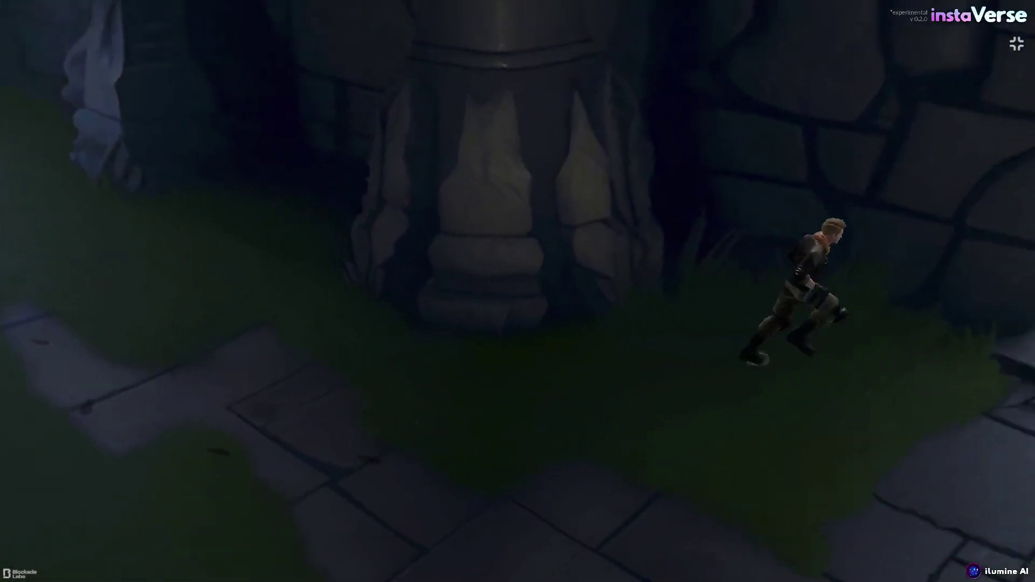
key("s")
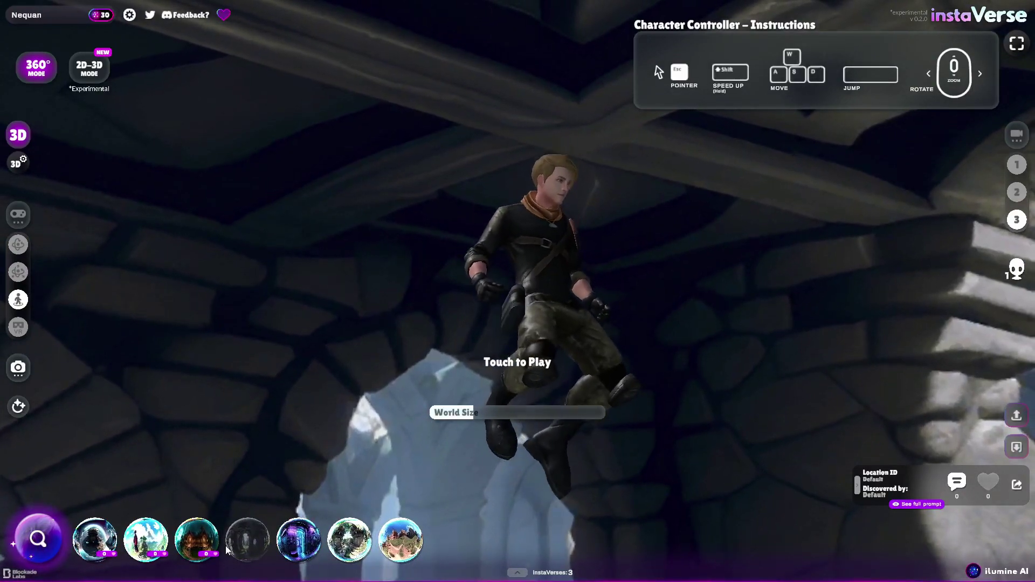
- Open the world generator and browse the available art styles for a dream location, keeping Digital Painting
left_click(39, 541)
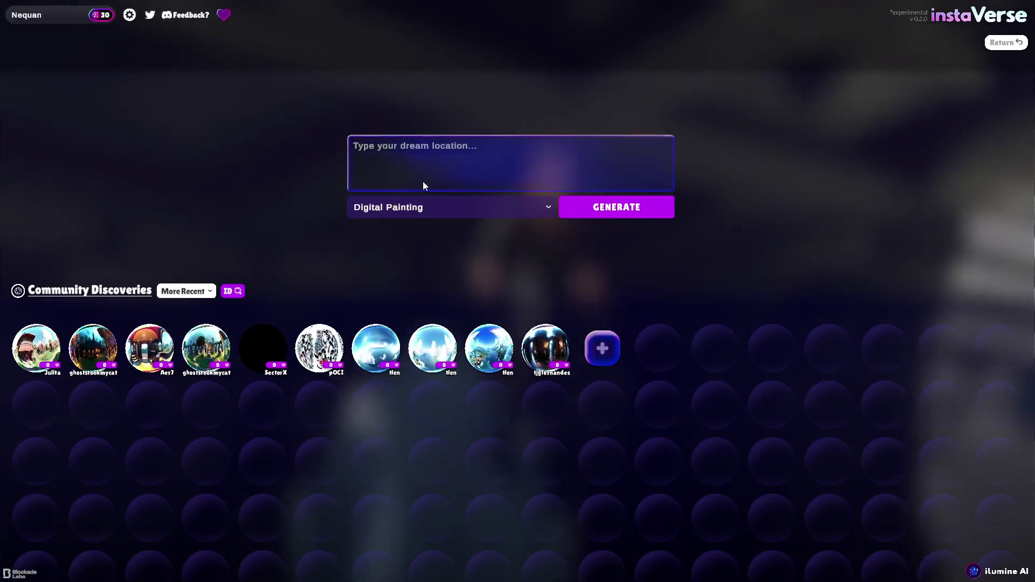
left_click(515, 208)
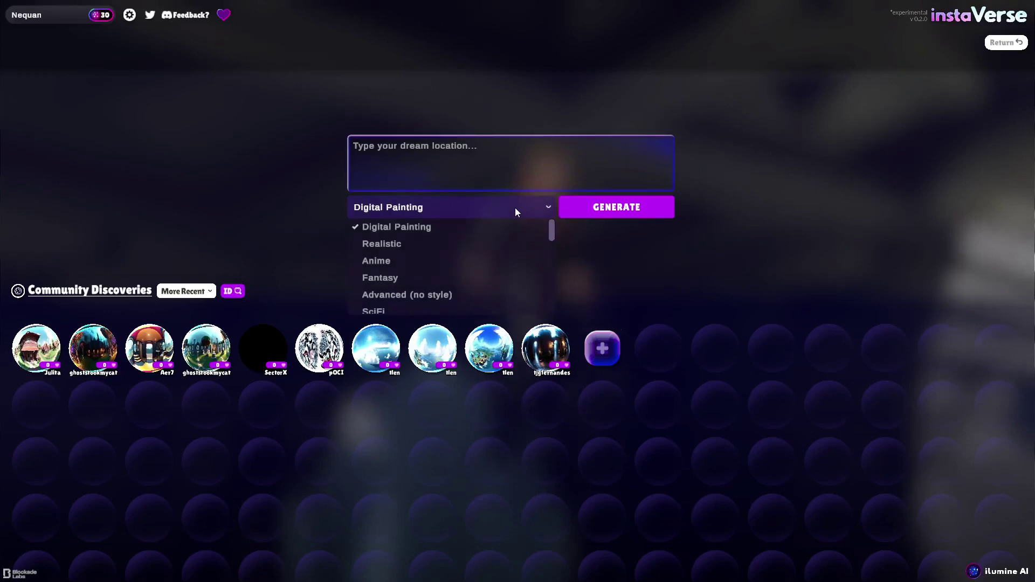
scroll(464, 261, "down", 1)
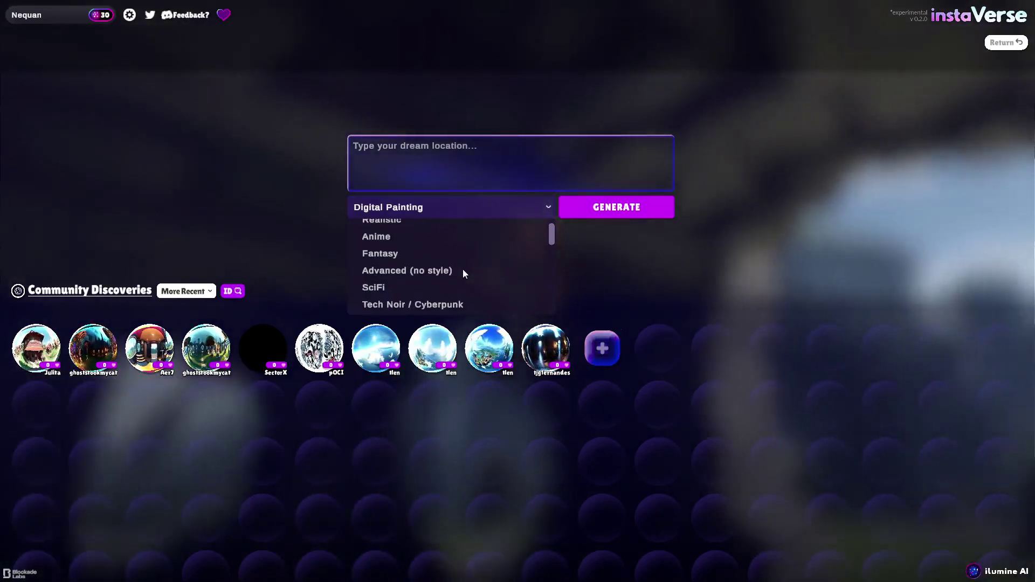
scroll(463, 271, "down", 6)
scroll(463, 274, "down", 1)
scroll(463, 274, "up", 4)
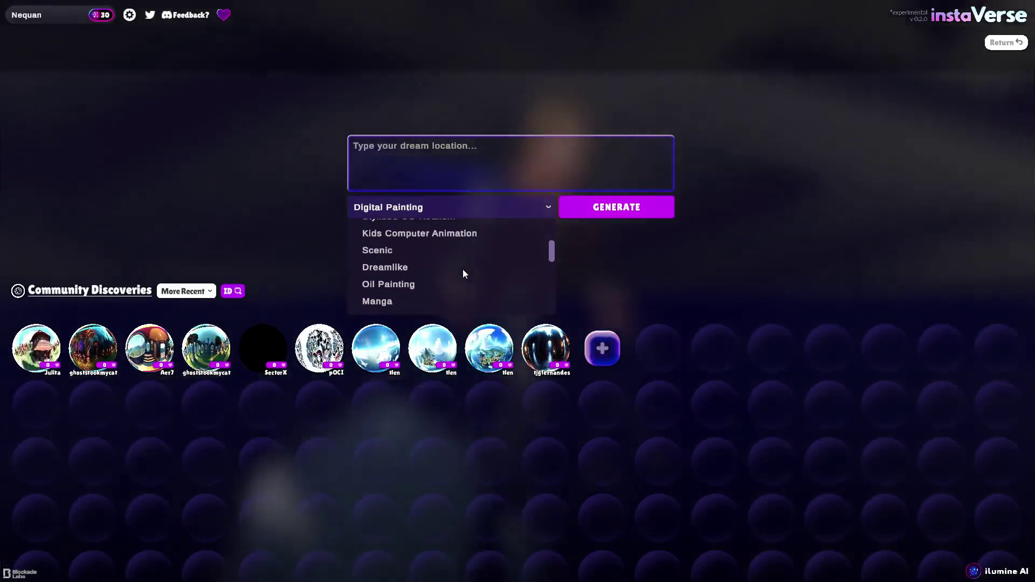
scroll(462, 271, "up", 4)
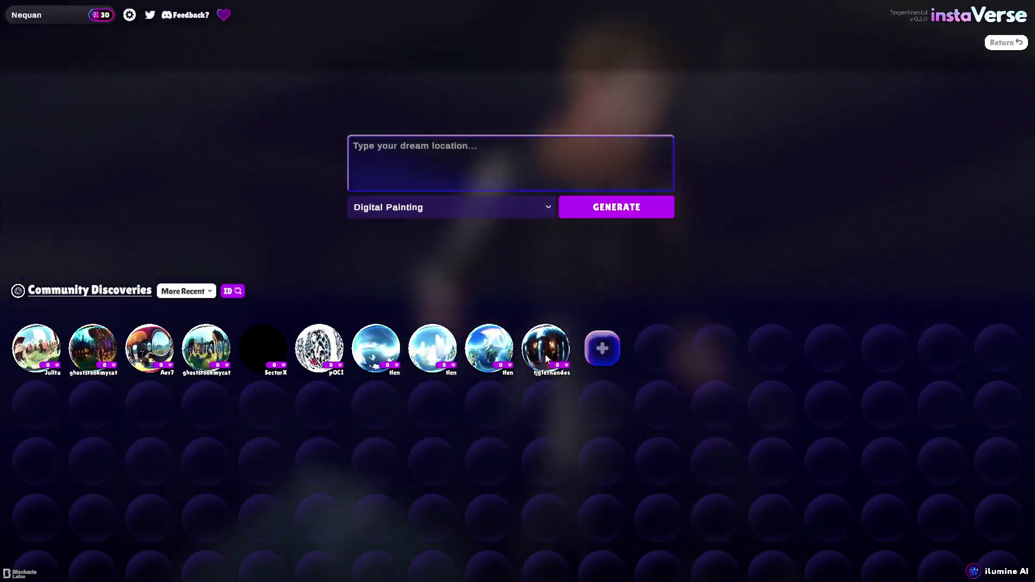
- Load the dark lantern-lit castle world from Community Discoveries and run the character through its archway into the blue-lit hall
left_click(545, 355)
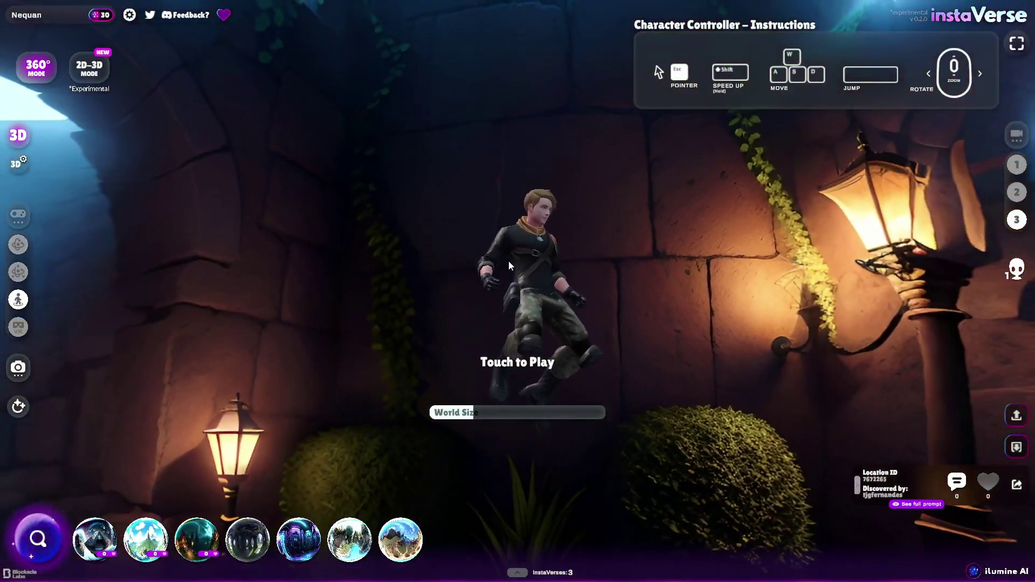
left_click(525, 280)
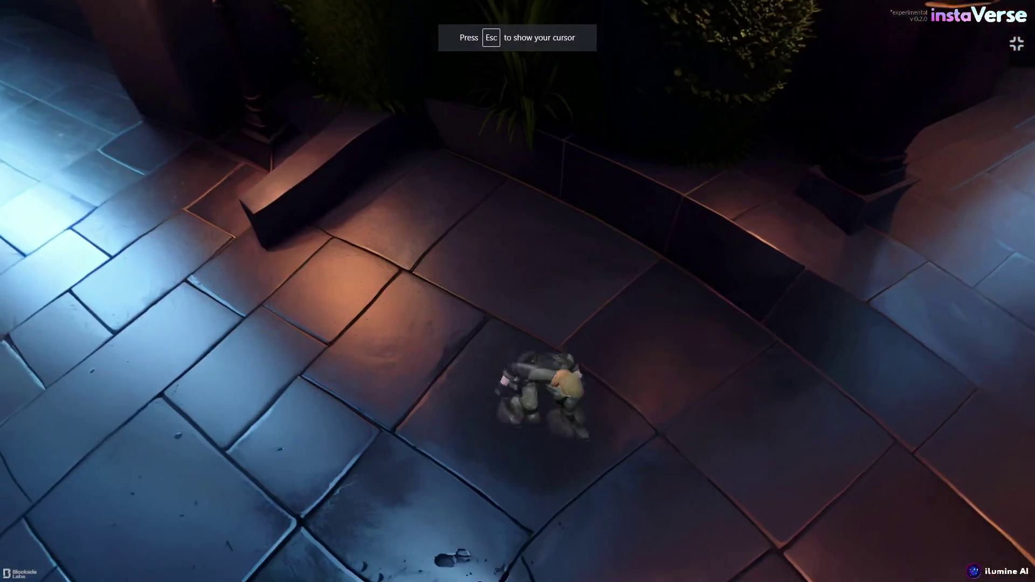
key("s")
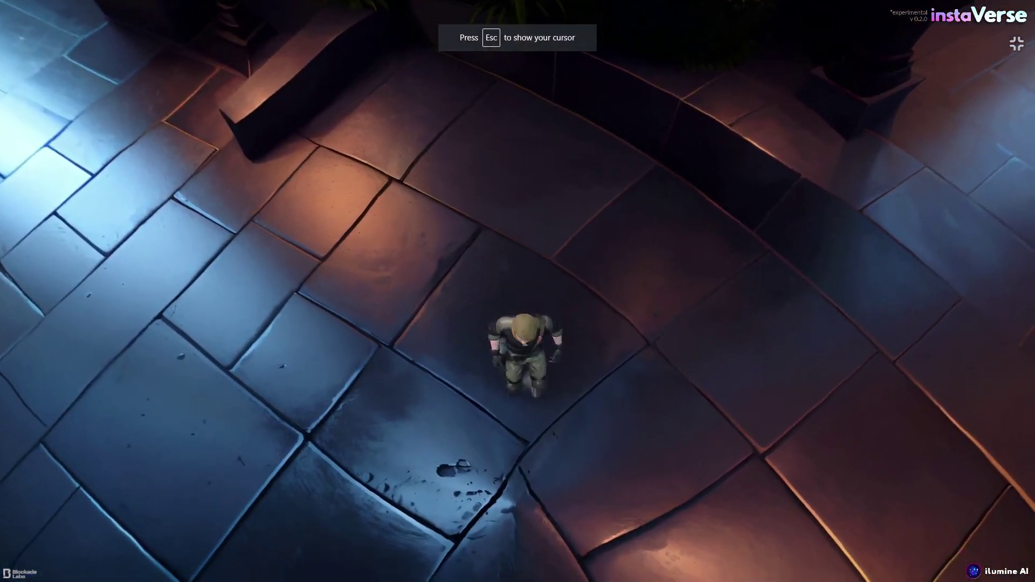
key("a")
key("w")
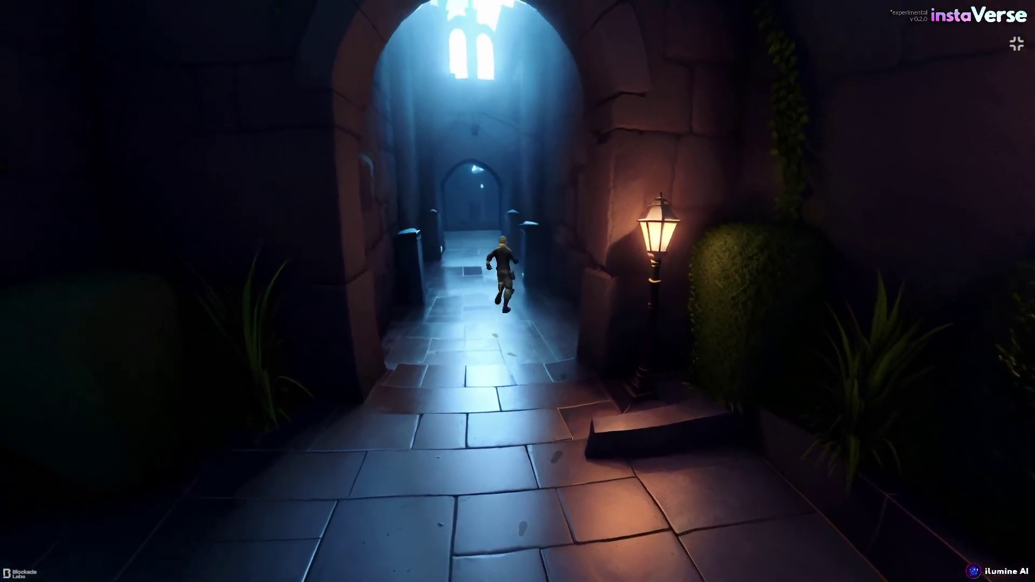
key("s")
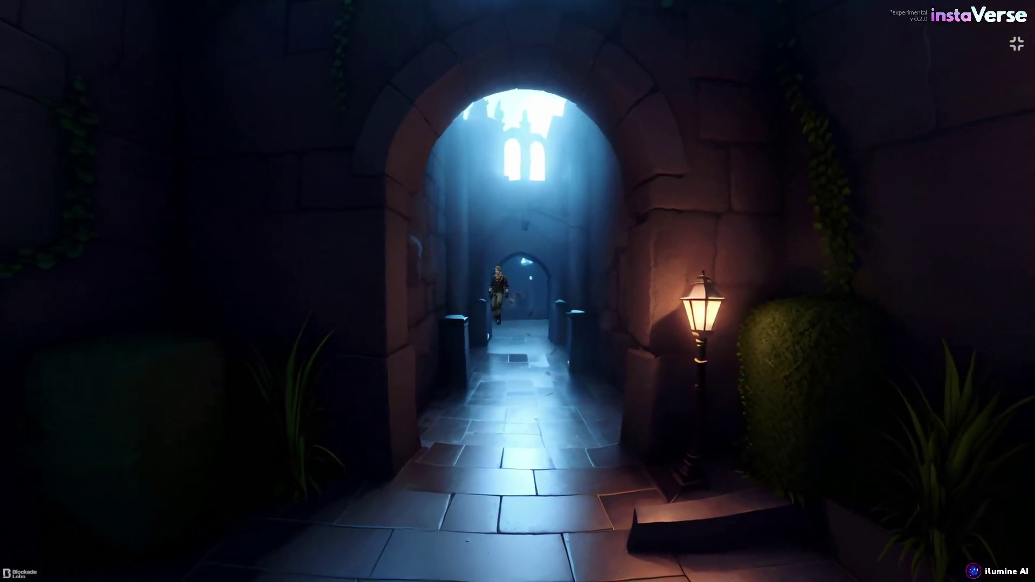
key("a")
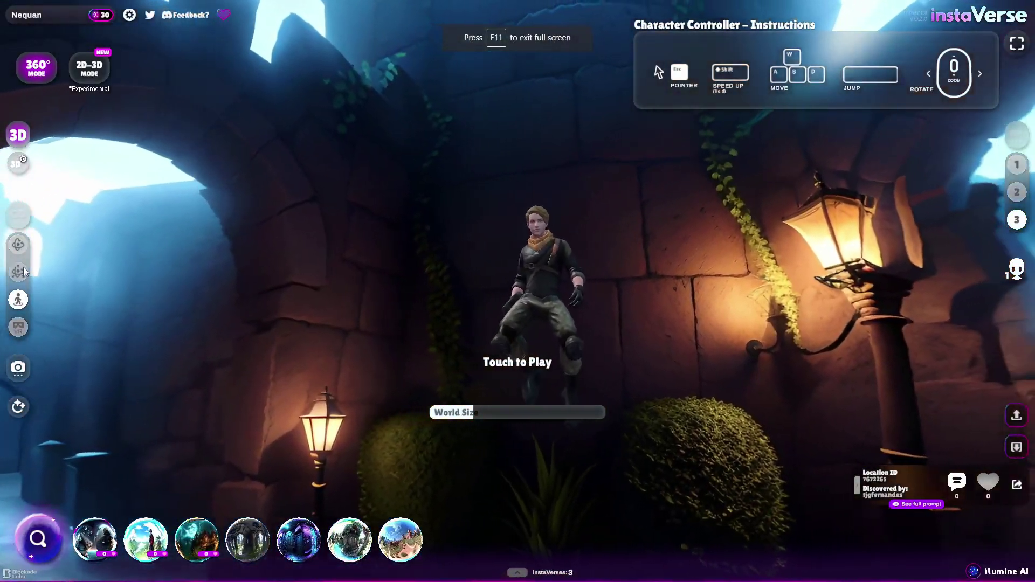
- Switch the castle world to the free camera and fly through its lantern-lit stone passages and archways
left_click(23, 268)
left_click(567, 325)
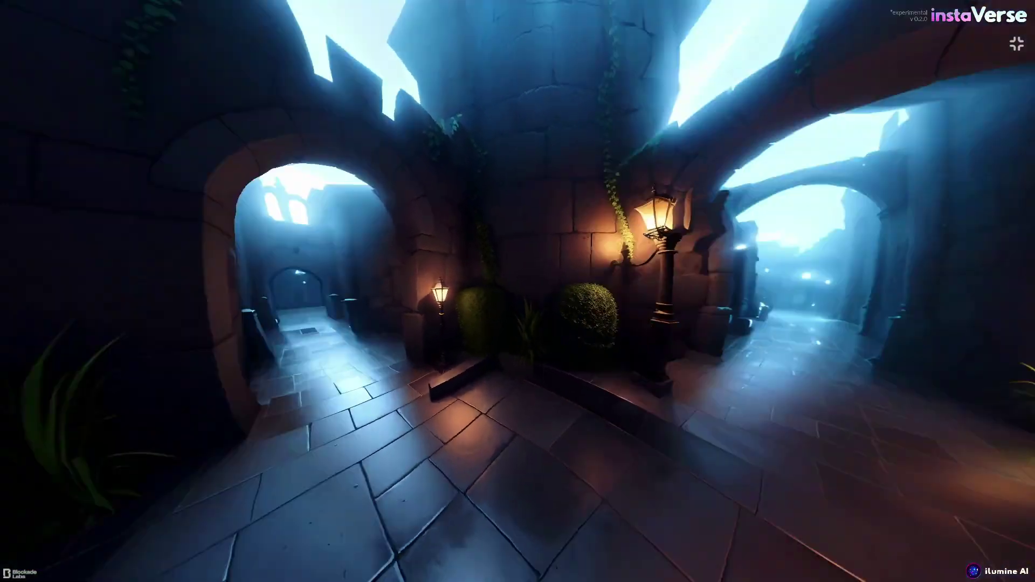
left_click(566, 325)
key("w")
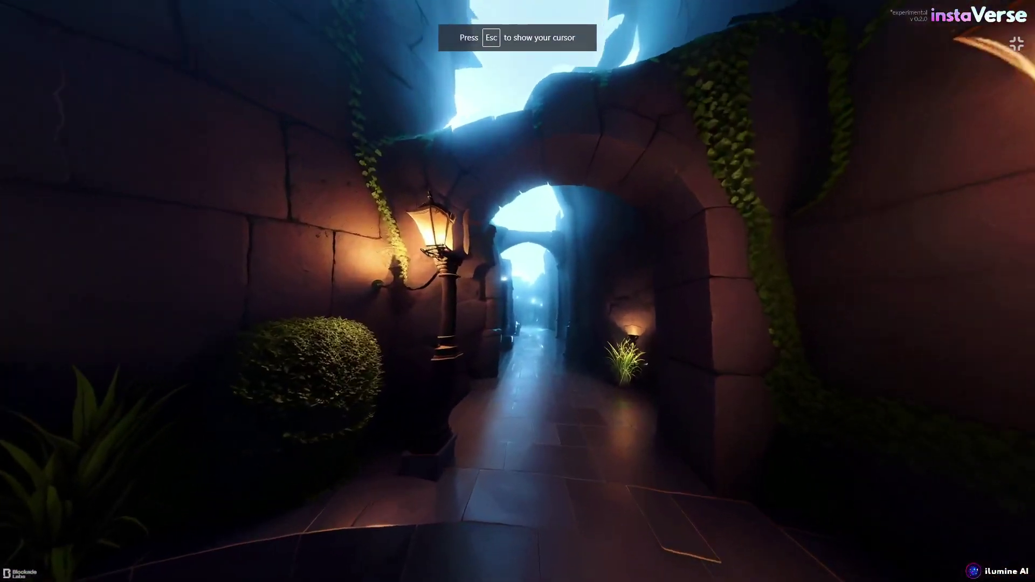
key("w")
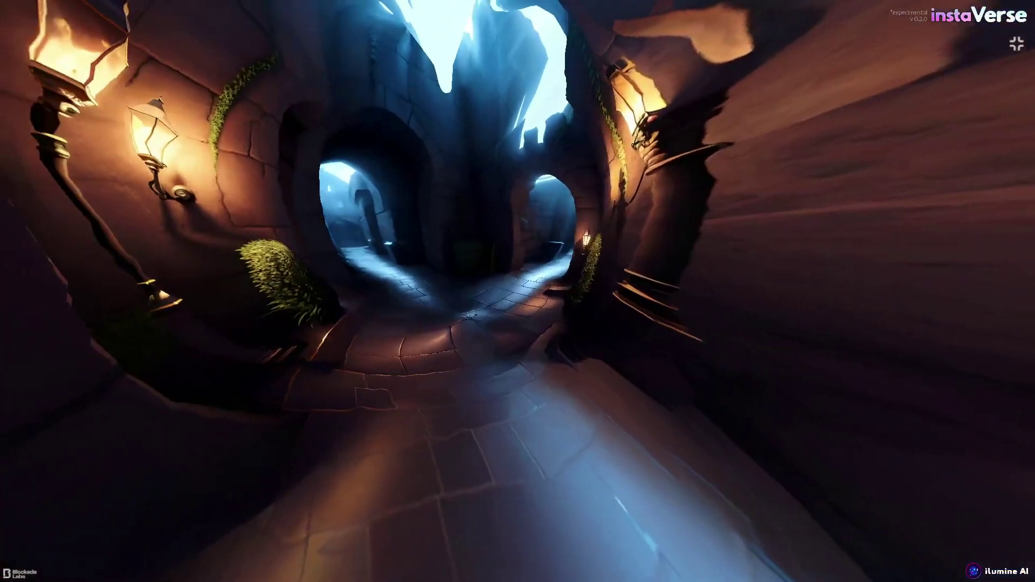
key("s")
key("w")
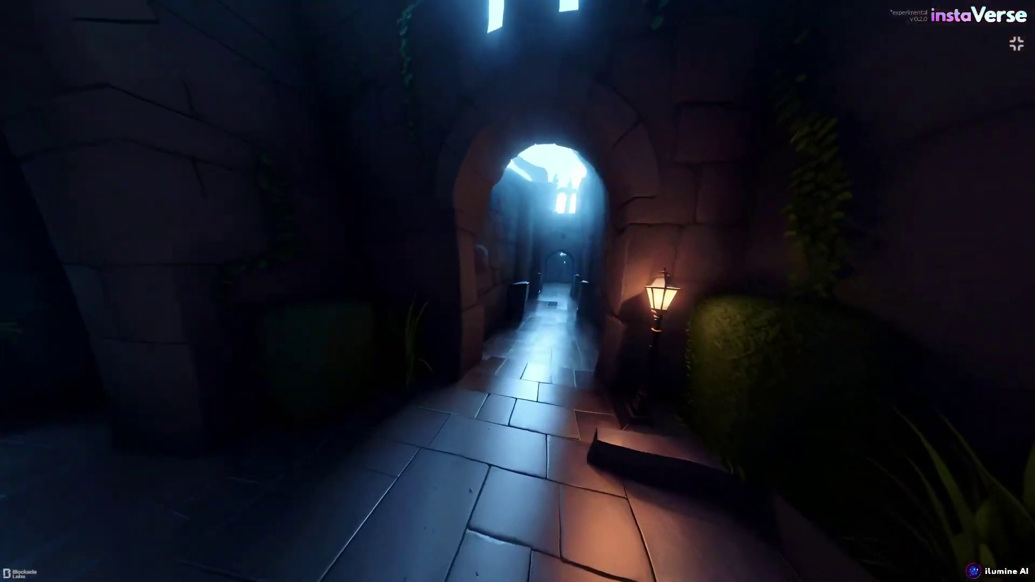
key("w")
key("w")
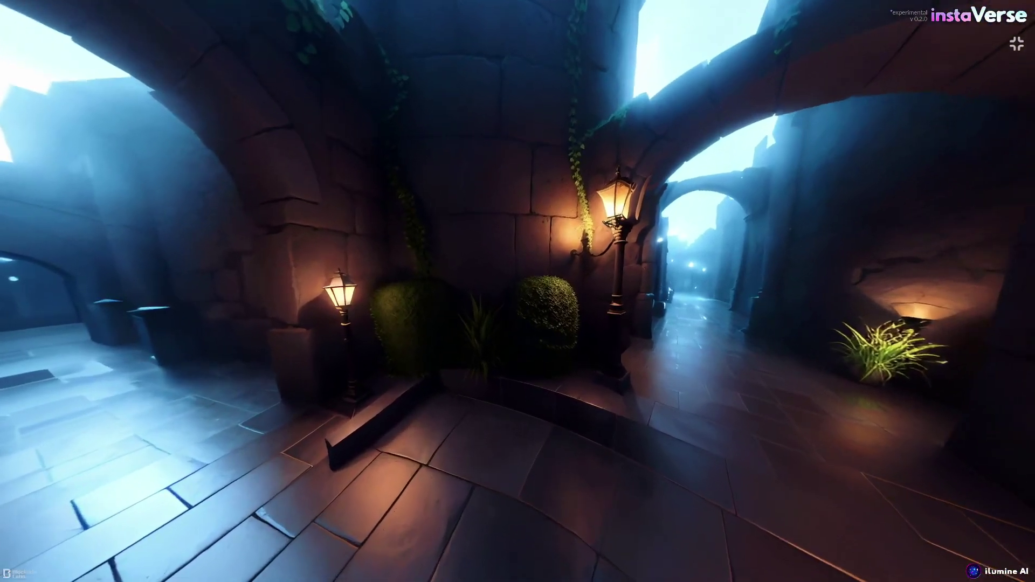
key("Escape")
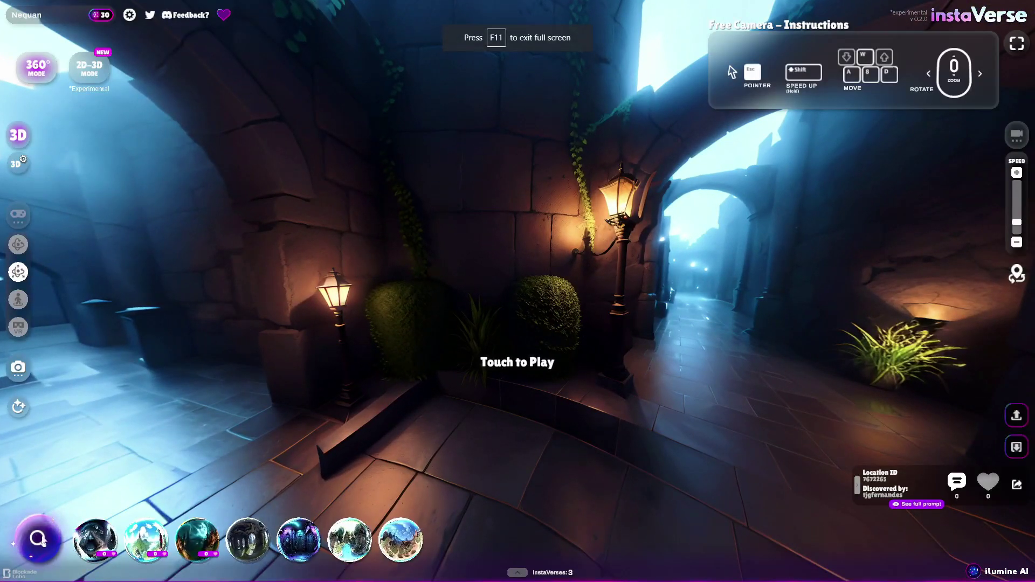
- Load the mossy garden ruins world from Community Discoveries and look around it with the free camera
left_click(41, 539)
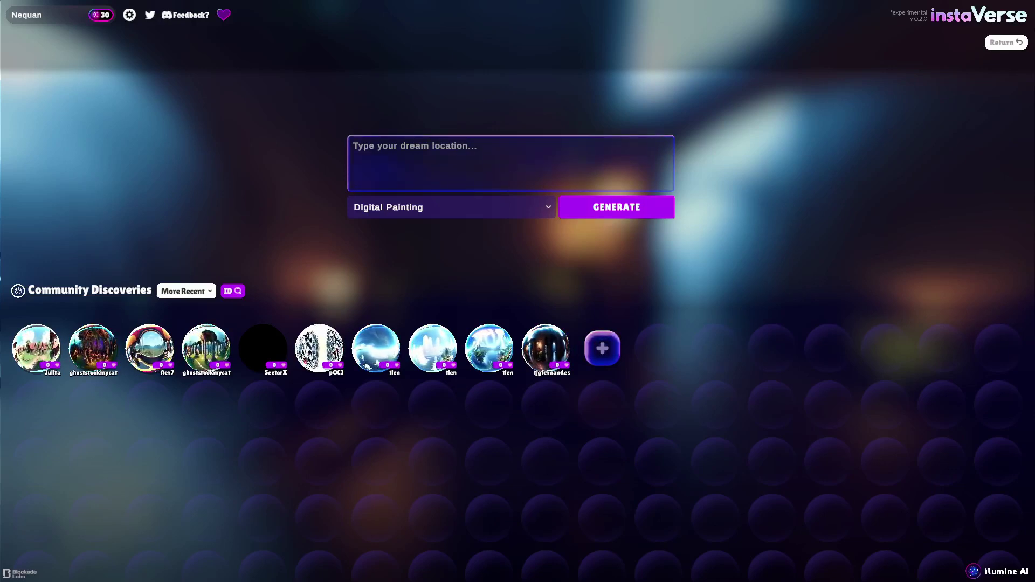
left_click(212, 353)
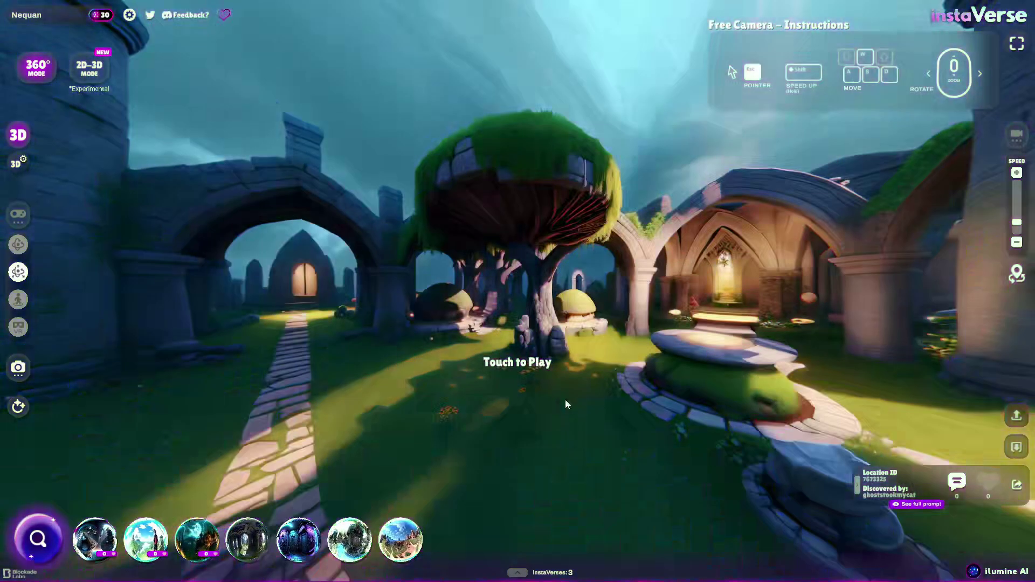
left_click(495, 375)
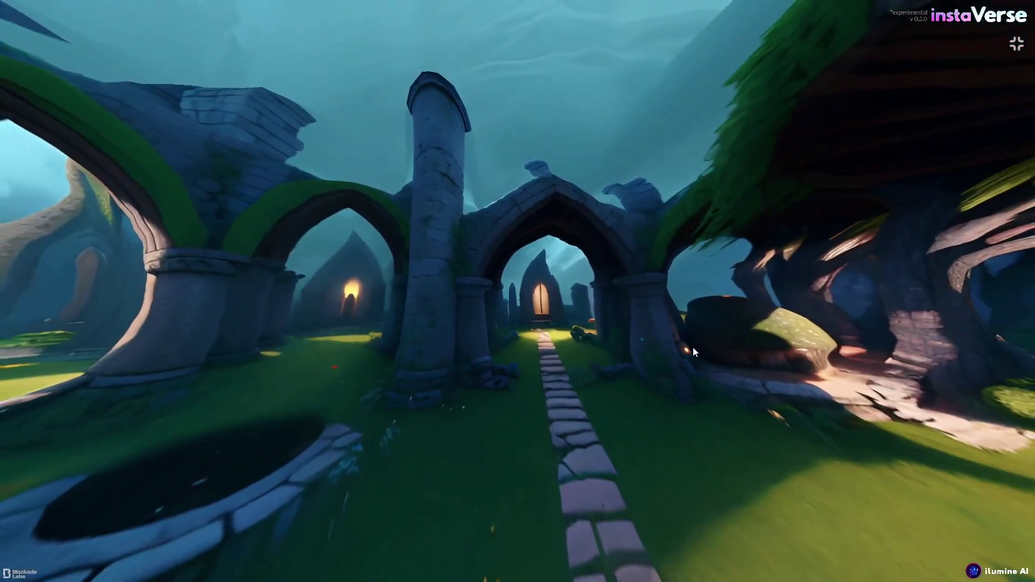
key("Escape")
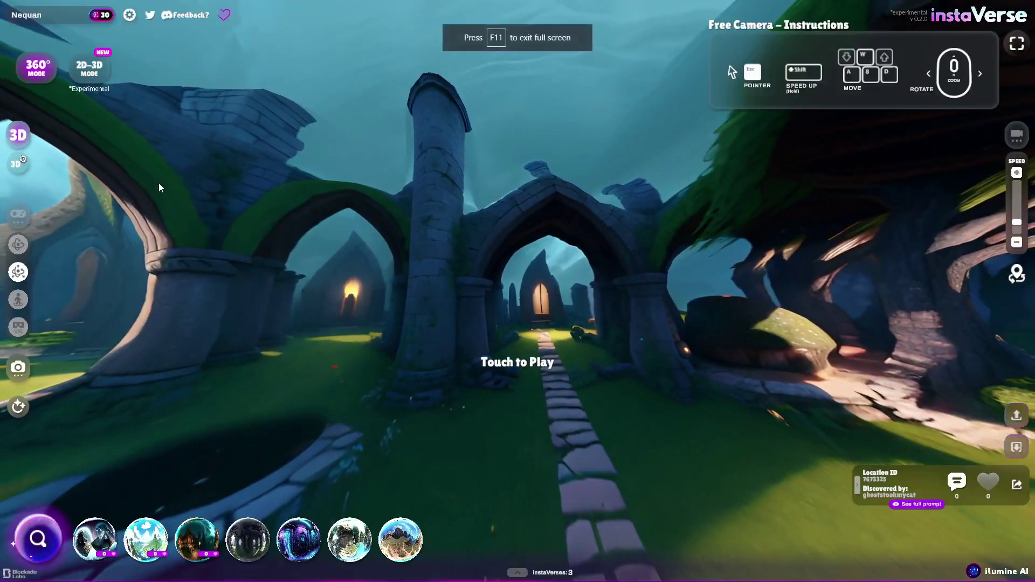
- Switch the garden ruins world to the Character Controller and run the character across the grass towards the glowing doorways beyond the arches
left_click(16, 305)
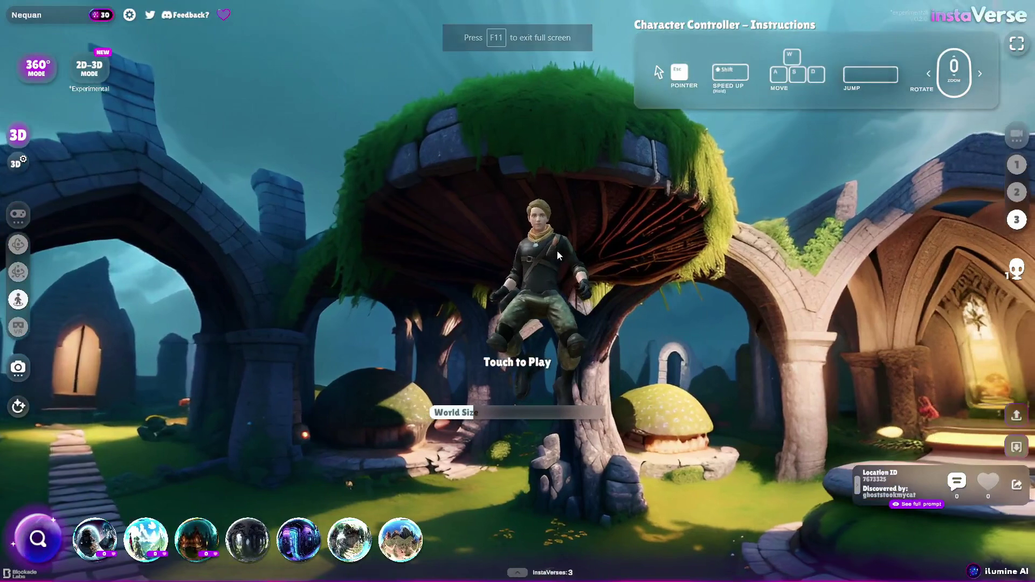
left_click(558, 256)
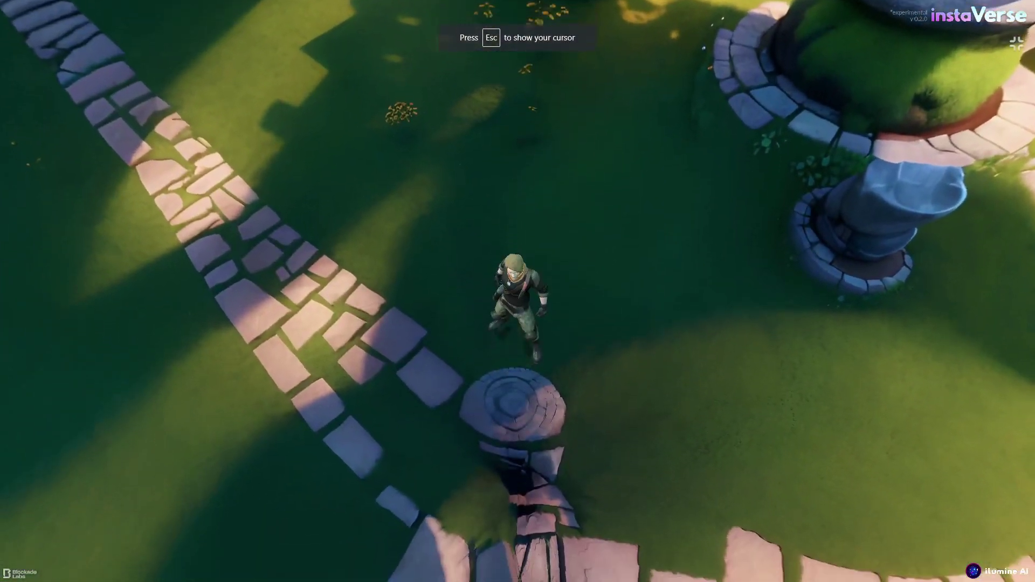
key("w")
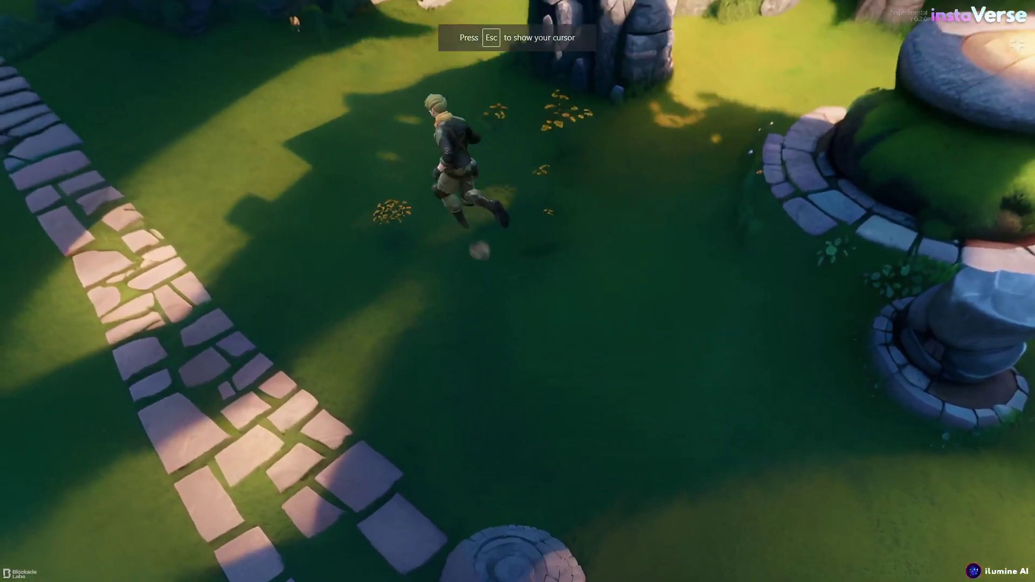
key("w")
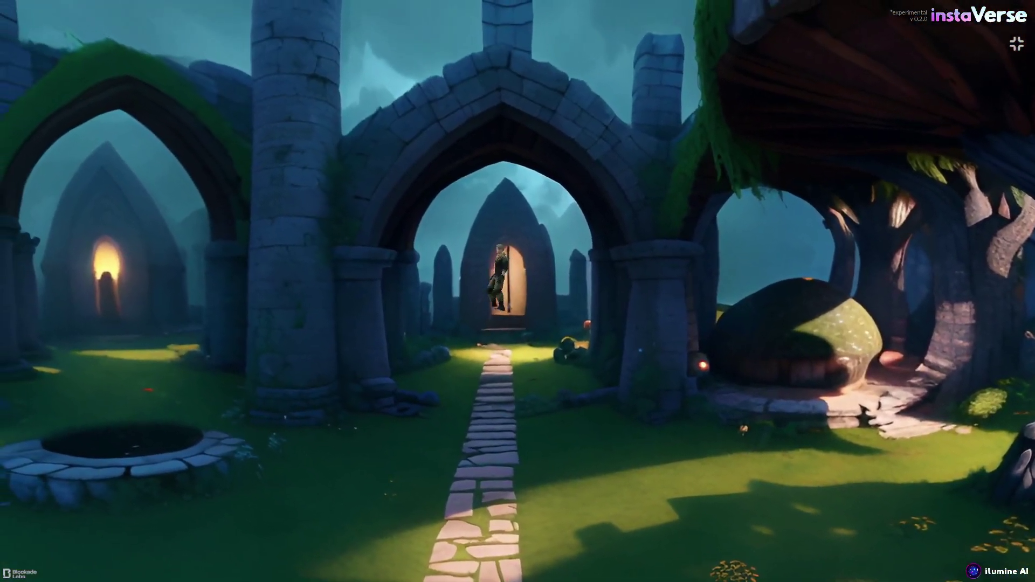
key("s")
key("a")
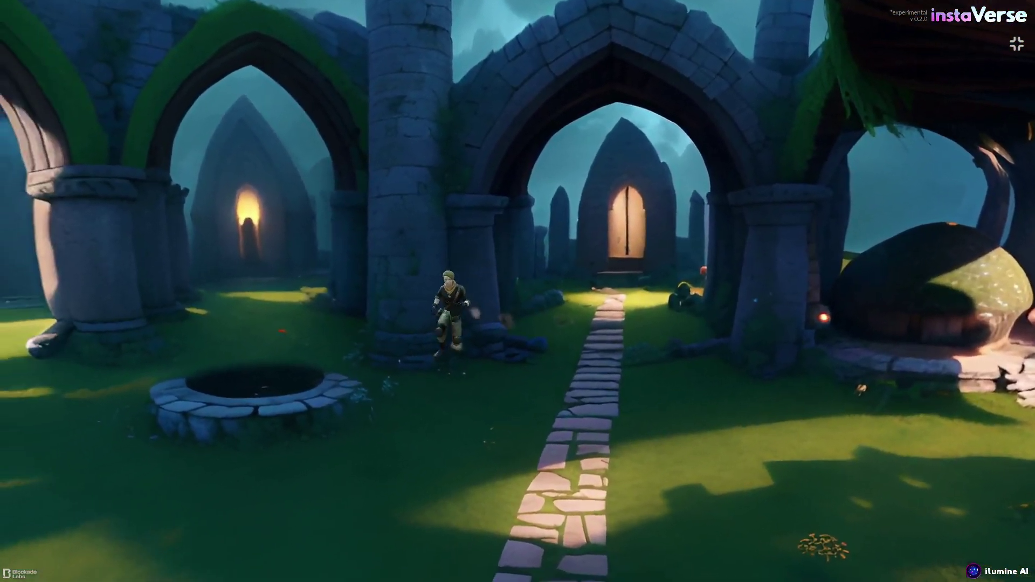
key("w")
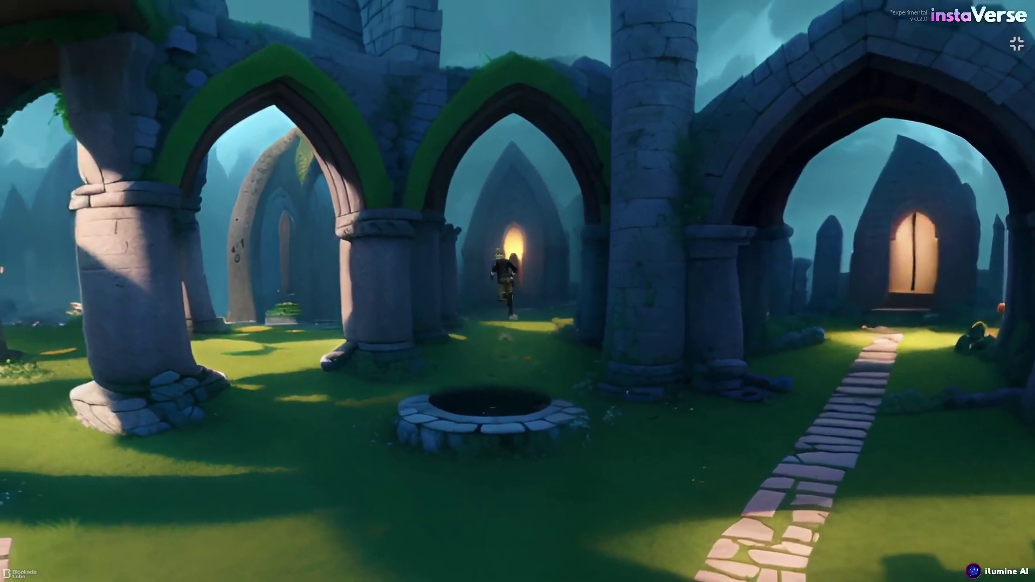
- Run the character from the glowing doorway past the stone well and between the pillars to the stepping stones by the tree
key("a")
key("s")
key("a")
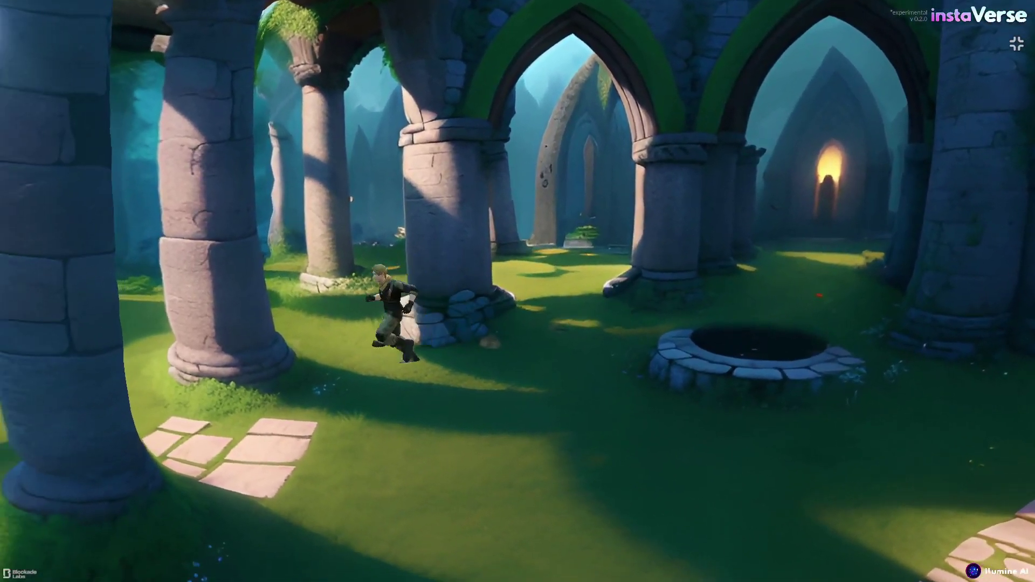
key("a")
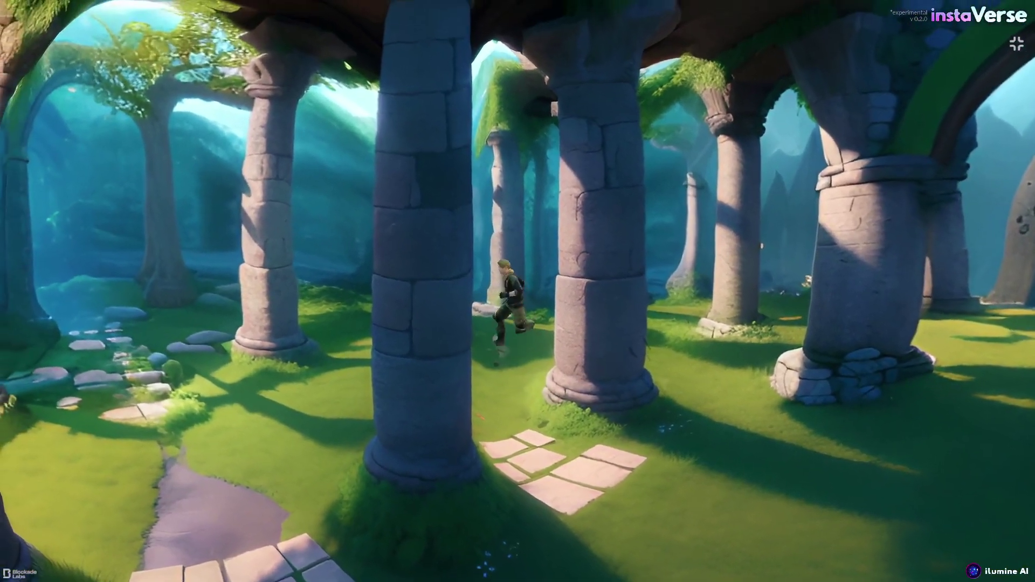
key("s")
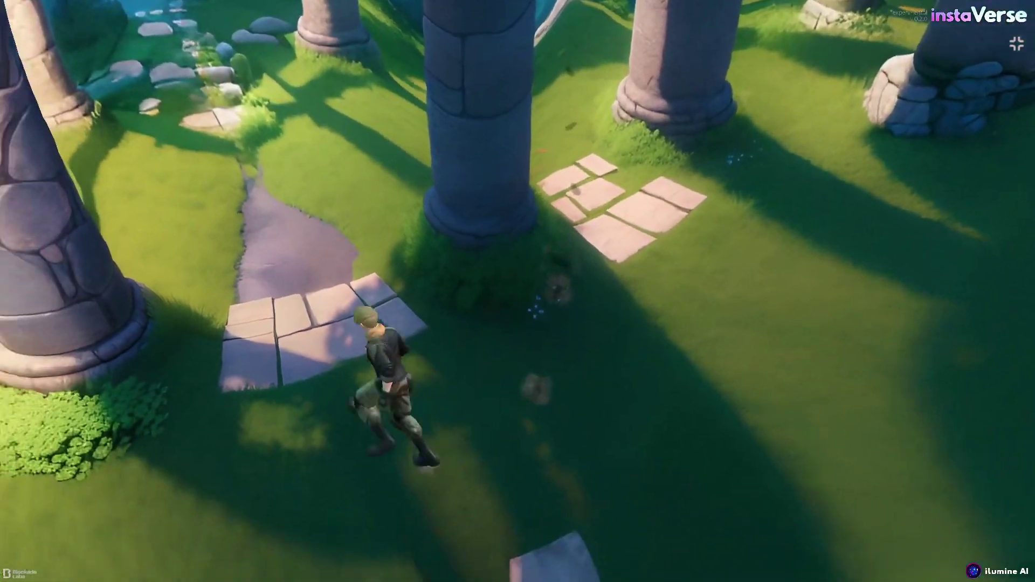
key("s")
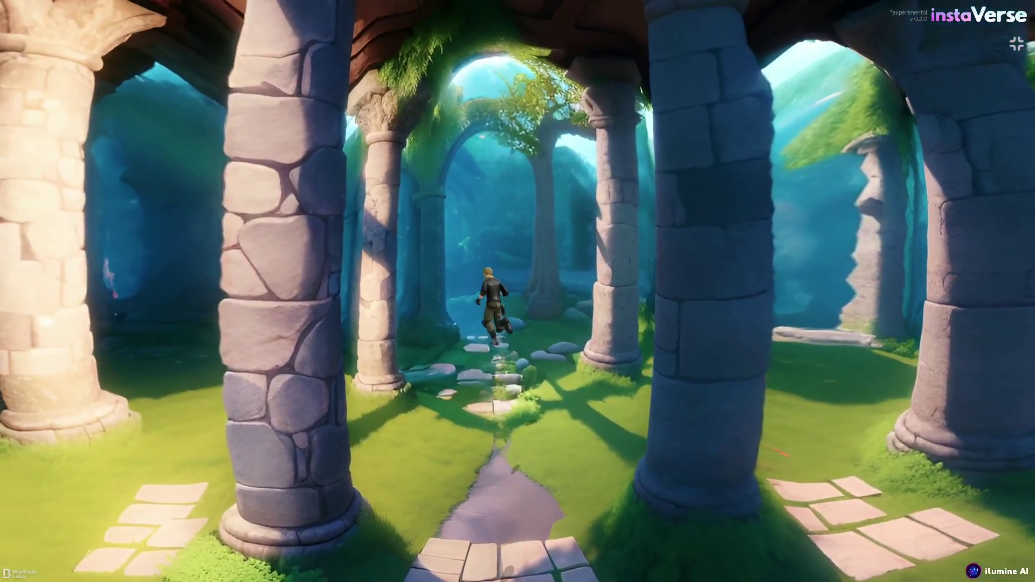
key("s")
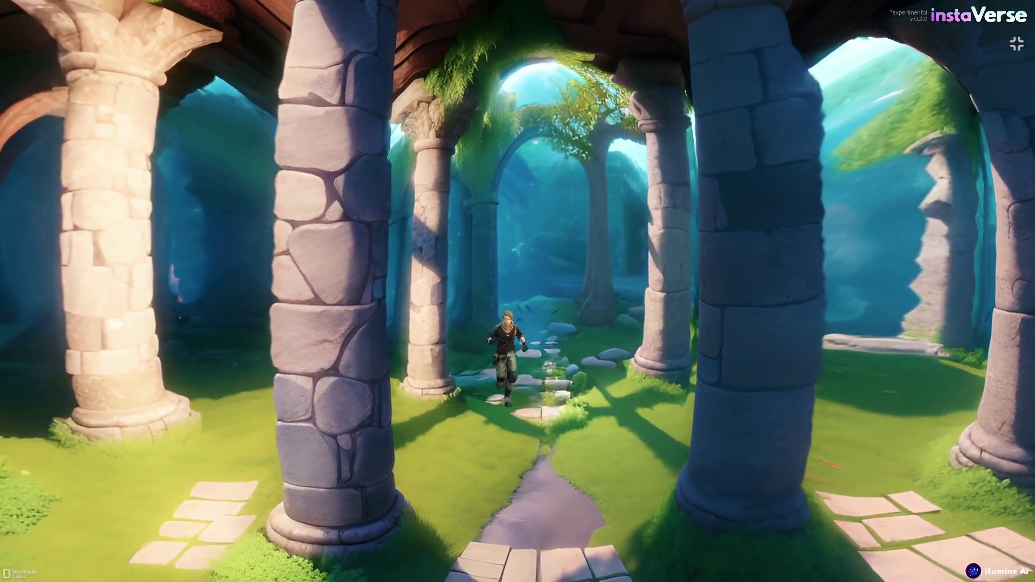
- Run the character back between the pillars and jump around the domed stone structure in the garden ruins
key("a")
key("a")
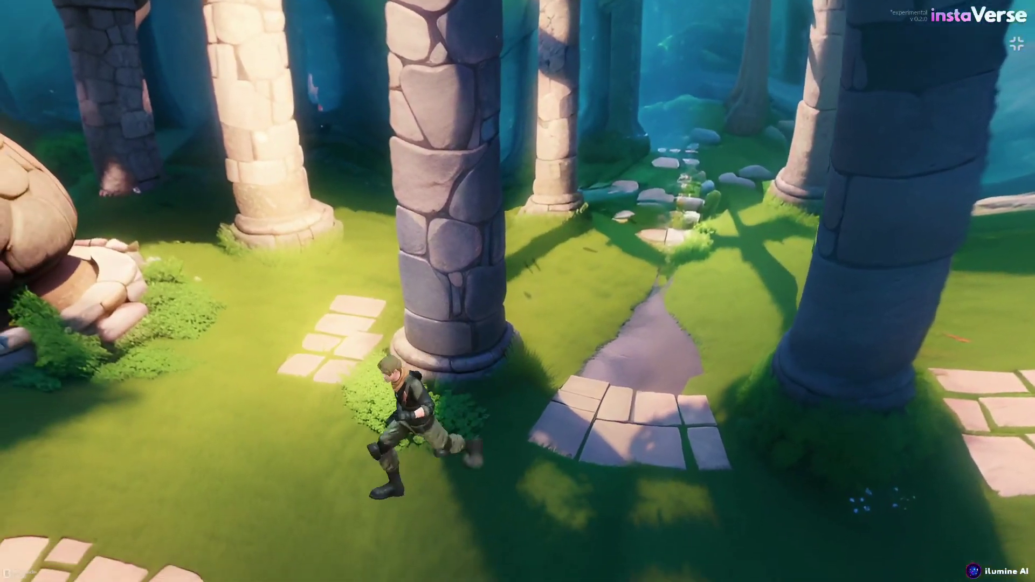
key("w")
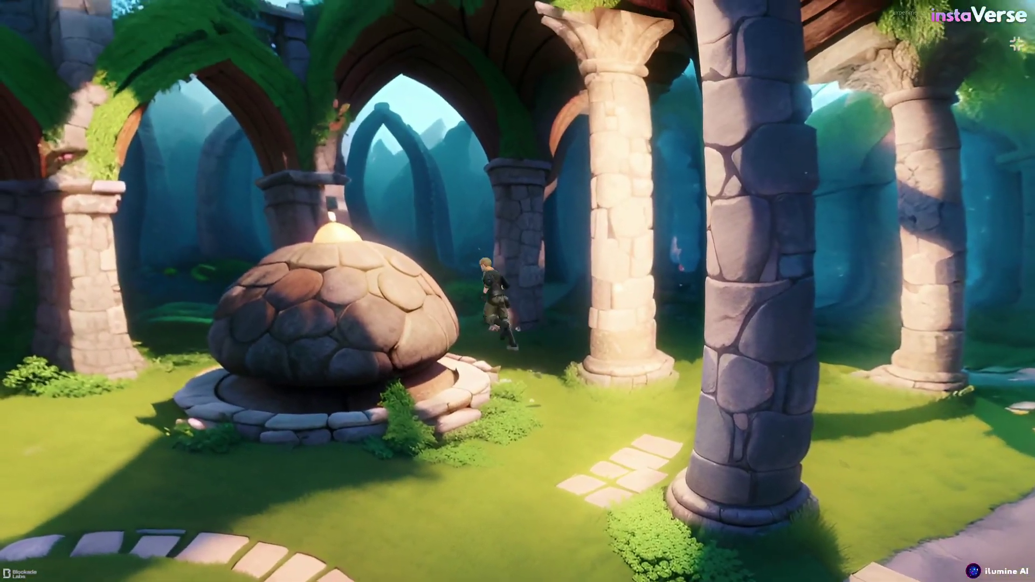
key("space")
key("a")
key("s")
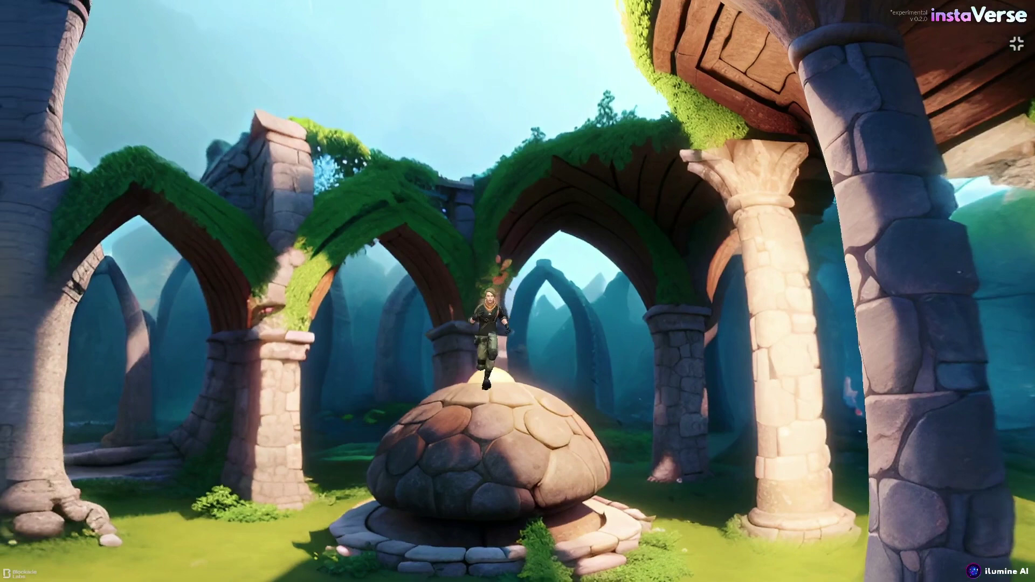
- Run the character past the glowing shrine and round stone table, and view the giant mushroom tree up close
key("a")
key("w")
key("a")
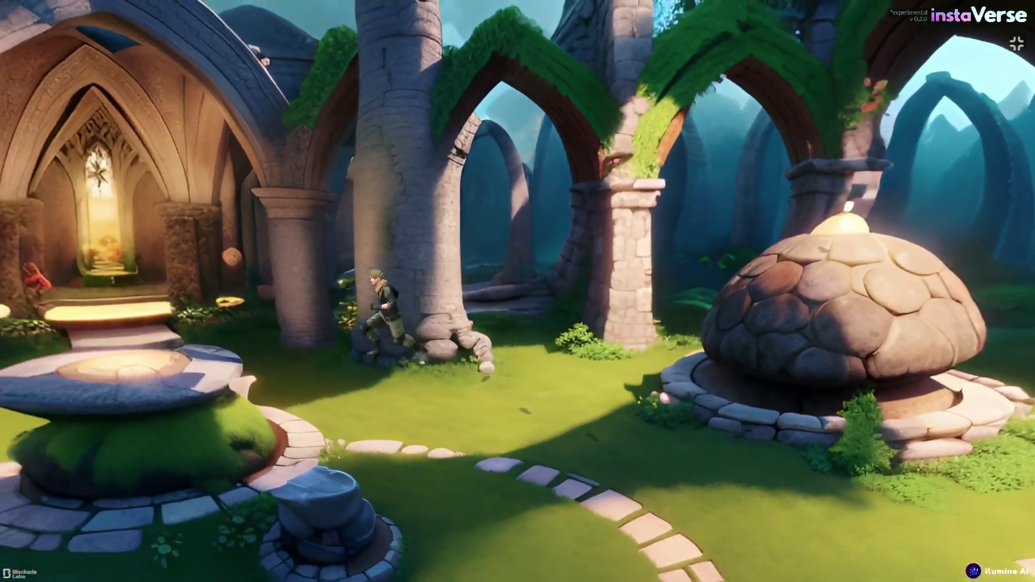
key("a")
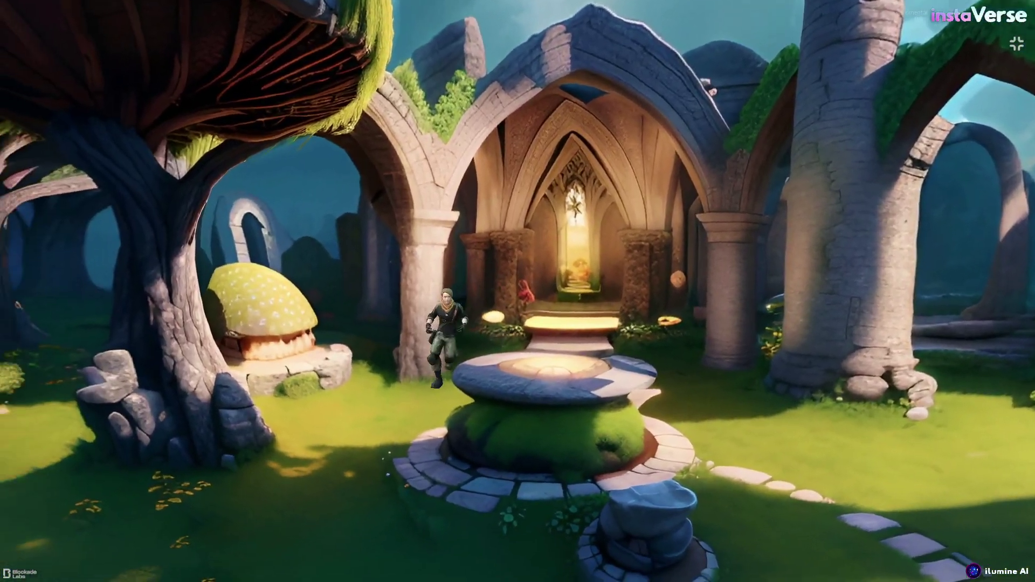
key("d")
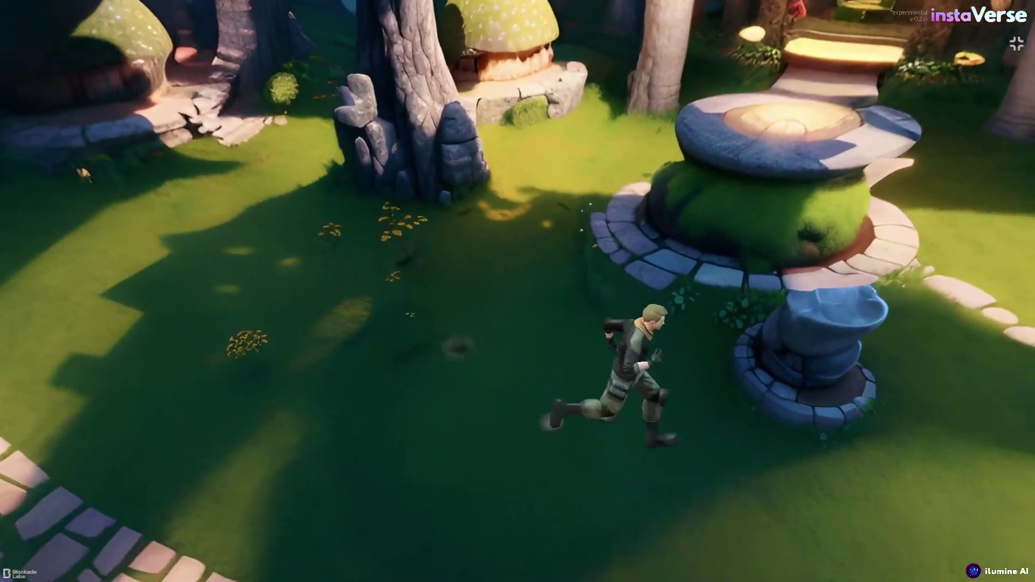
key("w")
key("a")
key("s")
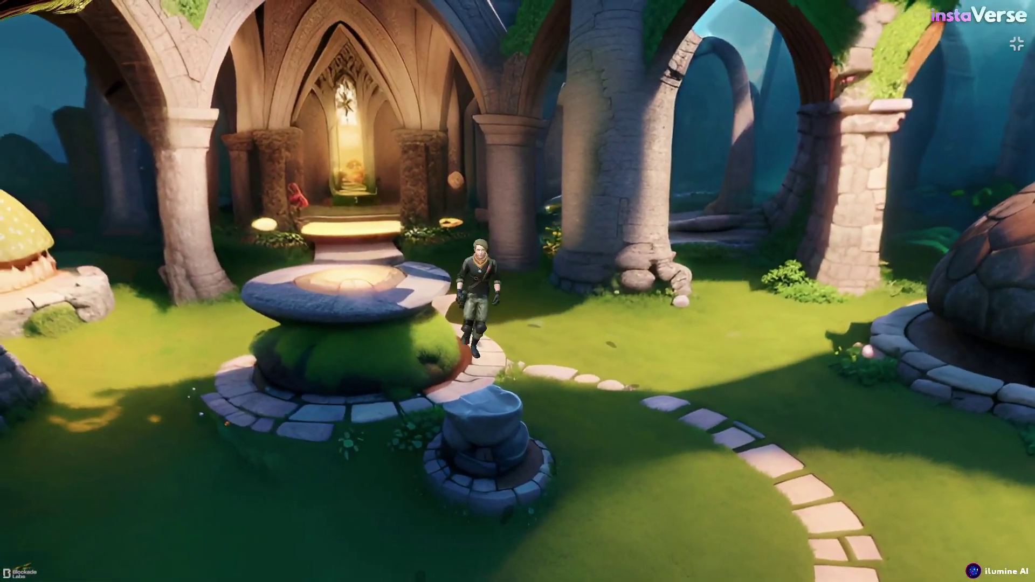
key("d")
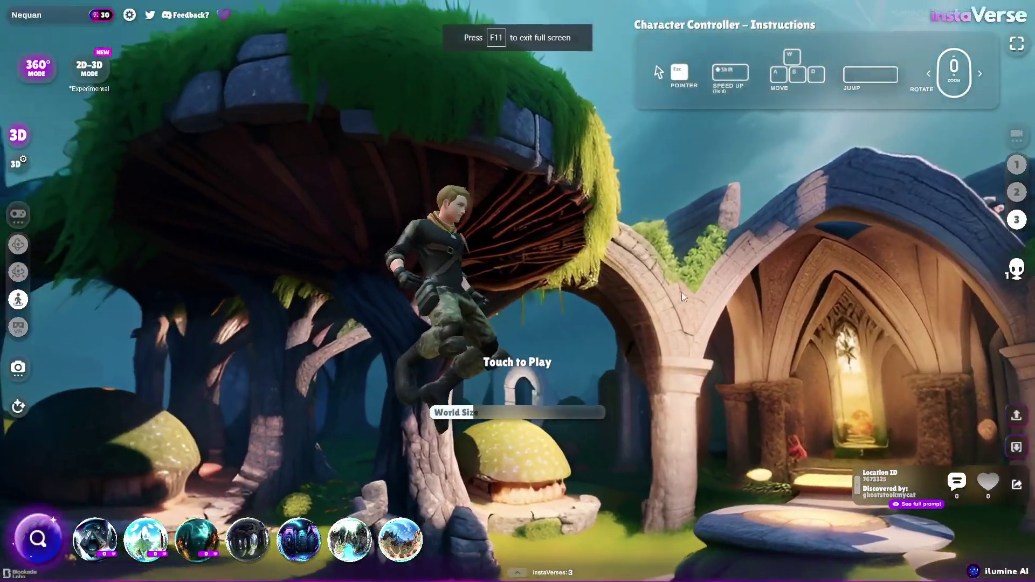
key("a")
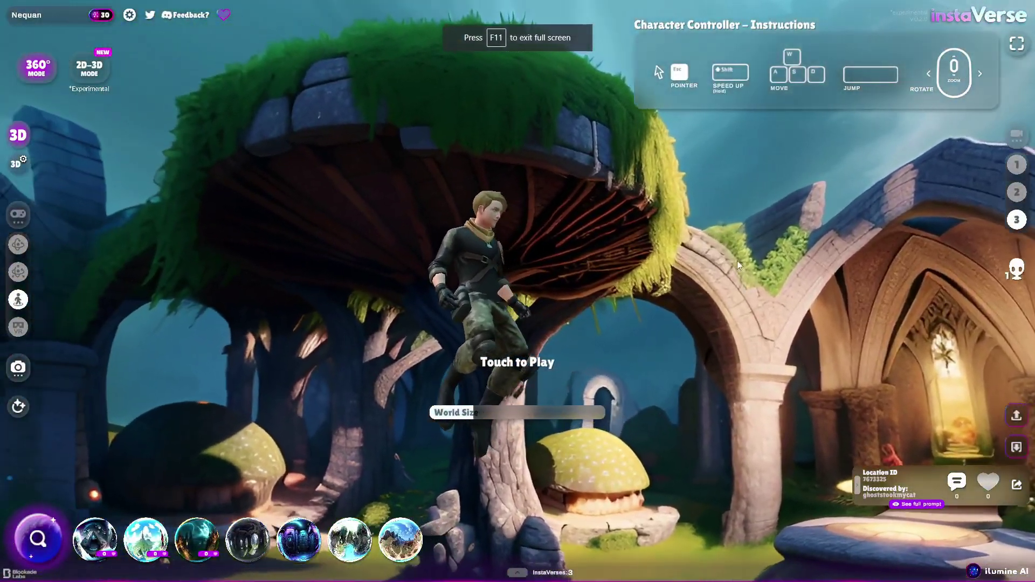
key("a")
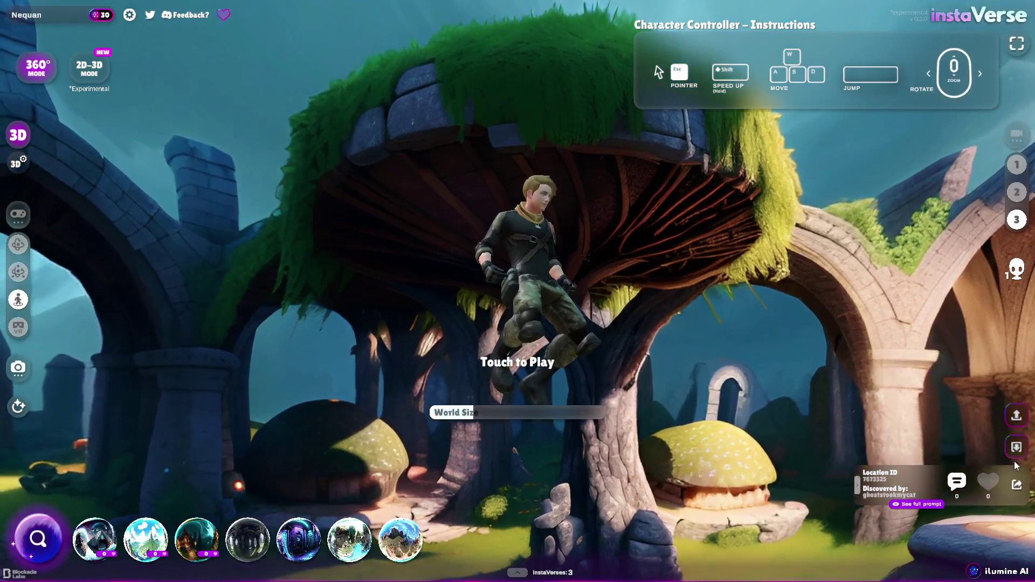
- Start a custom skybox import and load realistic_the_surface_of_an_alien_planet (1) as the Skybox Texture
left_click(1017, 416)
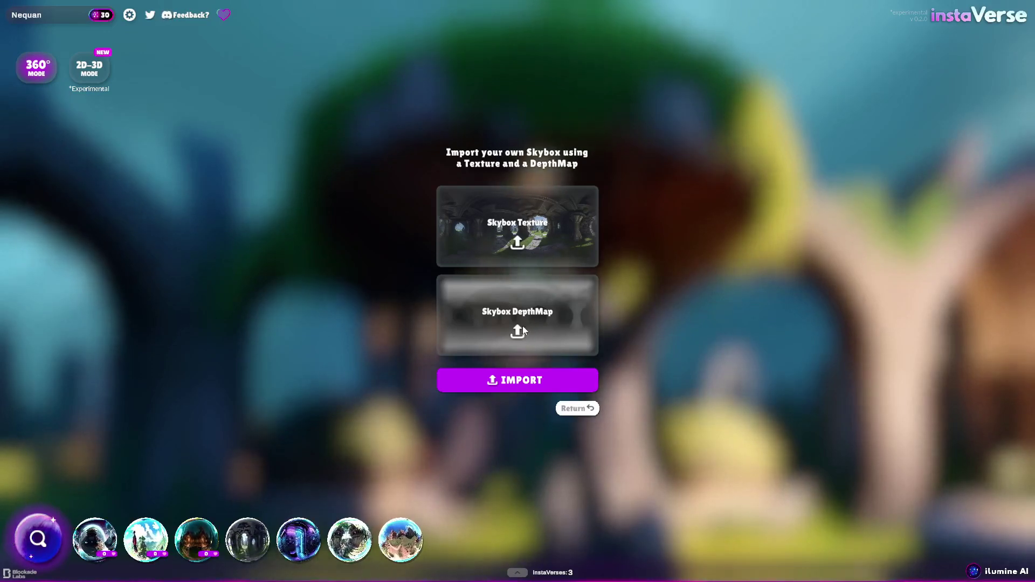
left_click(501, 232)
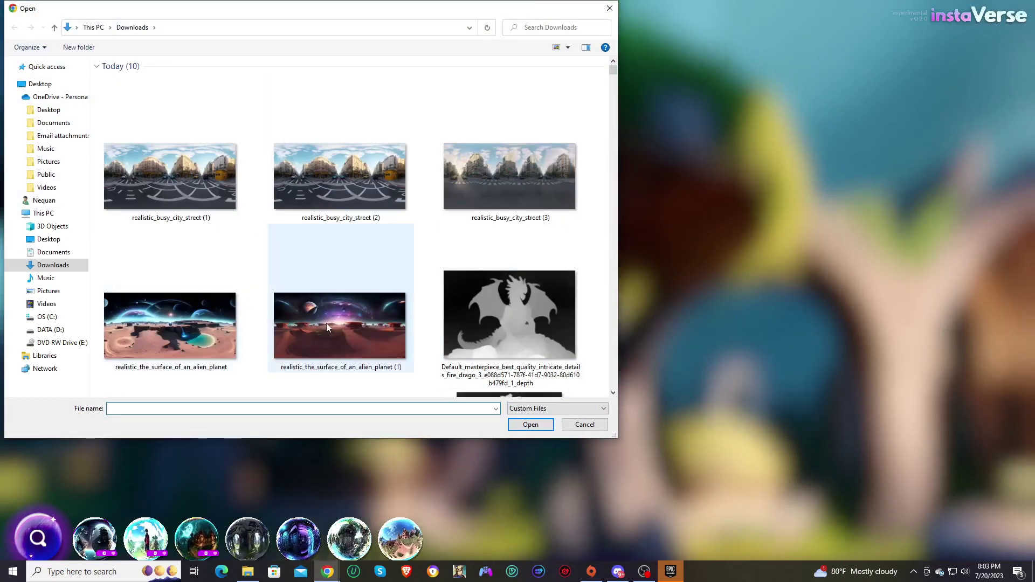
double_click(327, 324)
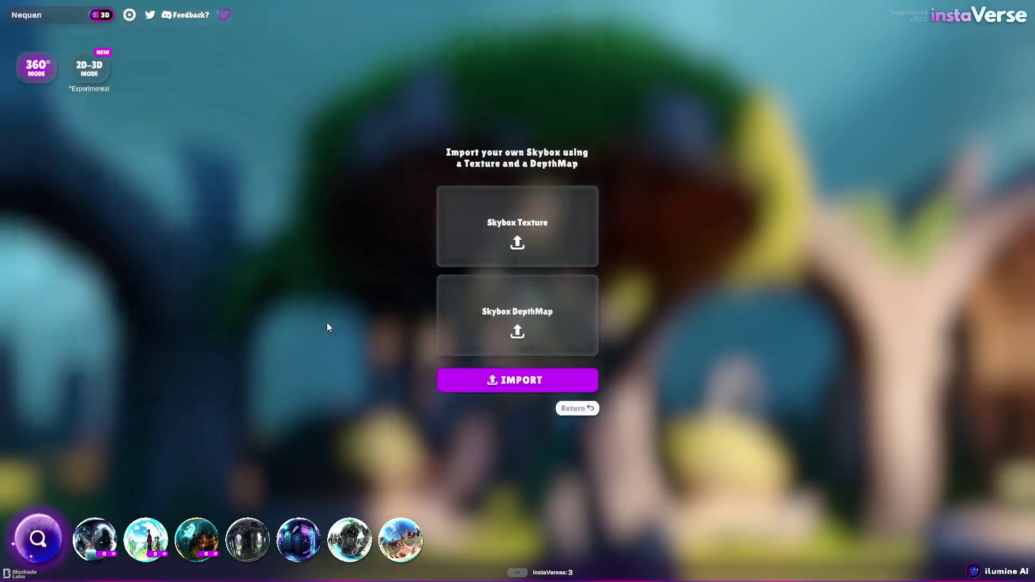
- Load realistic_the_surface_of_an_alien_planet_depth (1) as the Skybox DepthMap and import the skybox
left_click(511, 314)
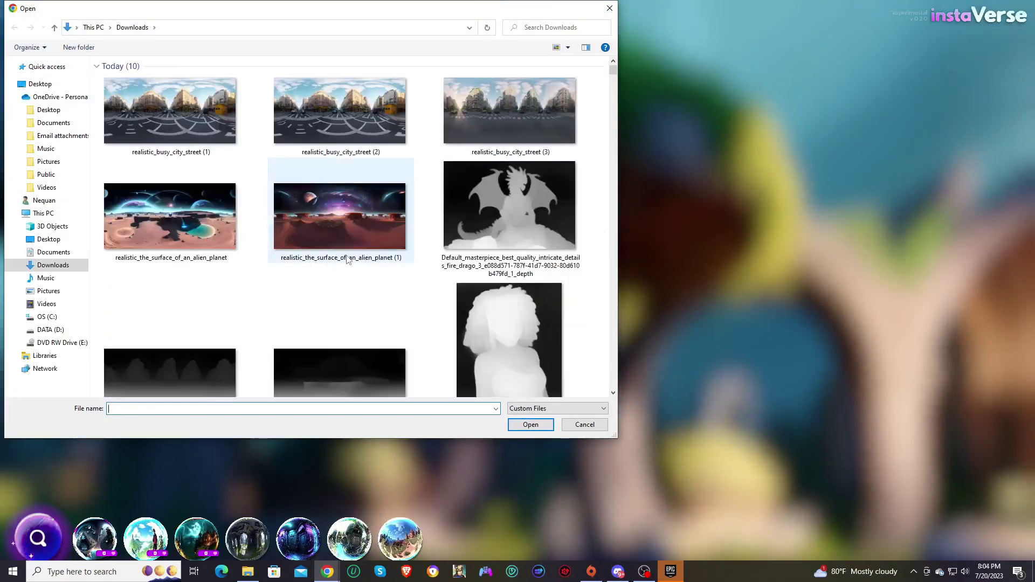
scroll(212, 206, "down", 3)
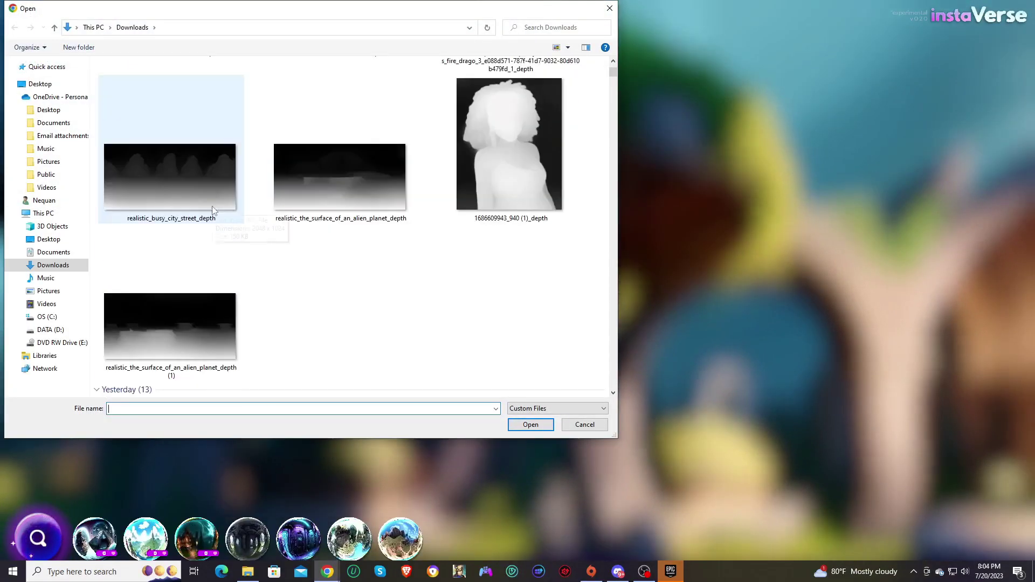
double_click(181, 319)
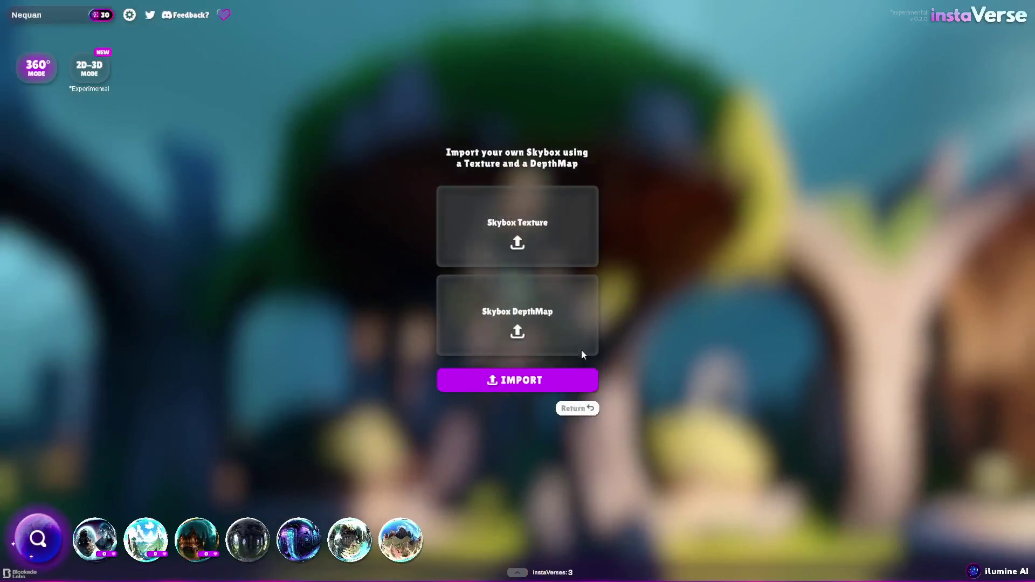
left_click(514, 381)
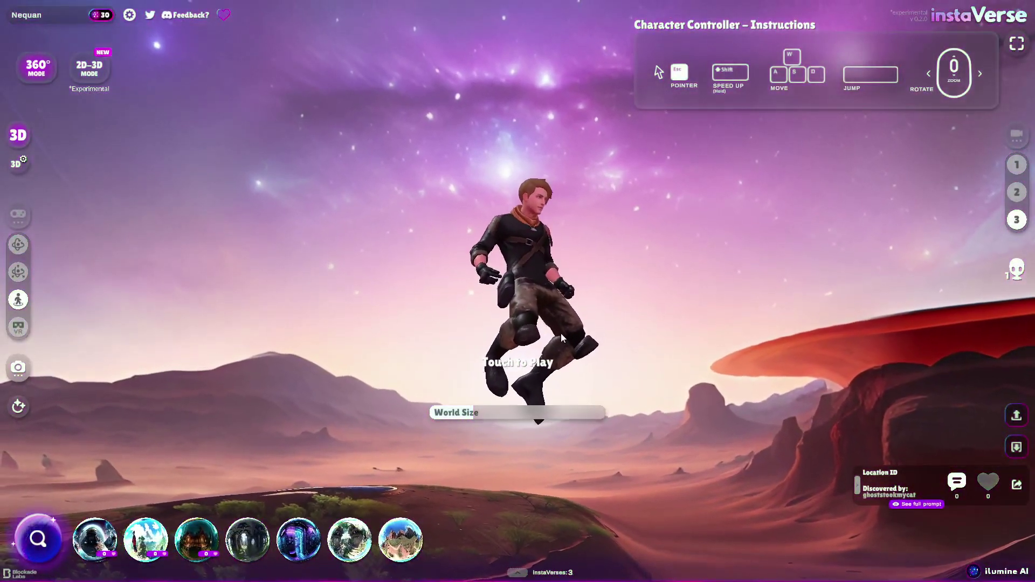
- Start playing in the imported alien planet world and run and jump the character out over the shrub-covered mound
left_click(526, 312)
key("w")
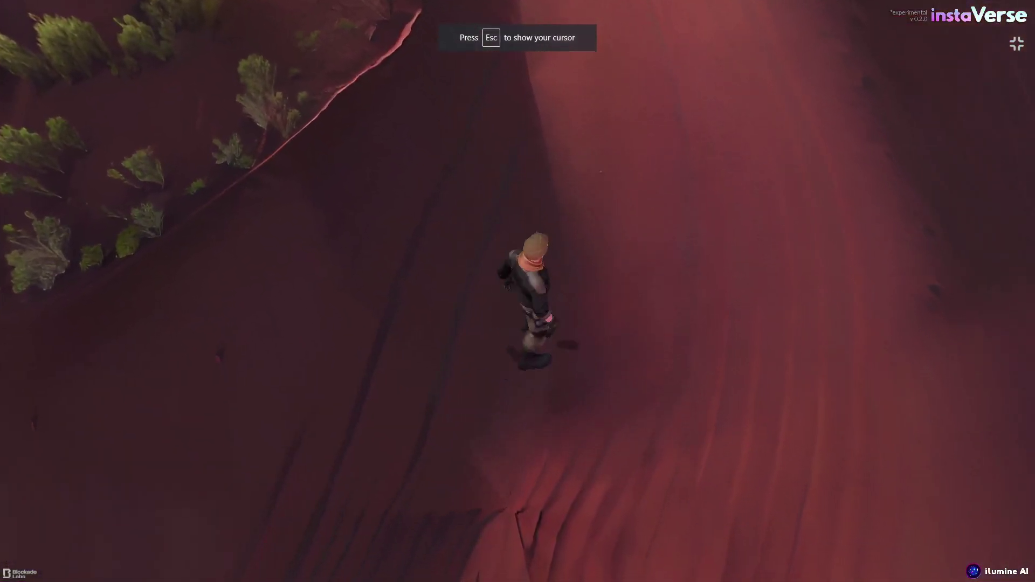
key("w")
key("a")
key("space")
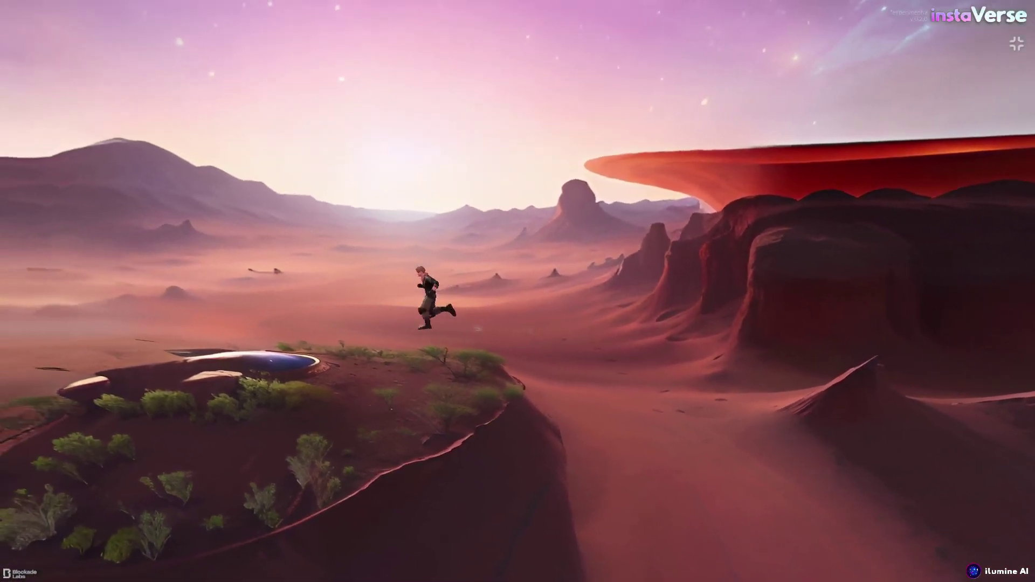
- Run the character across the red desert behind the mound towards the flat-topped mesas, then turn back towards the camera
key("a")
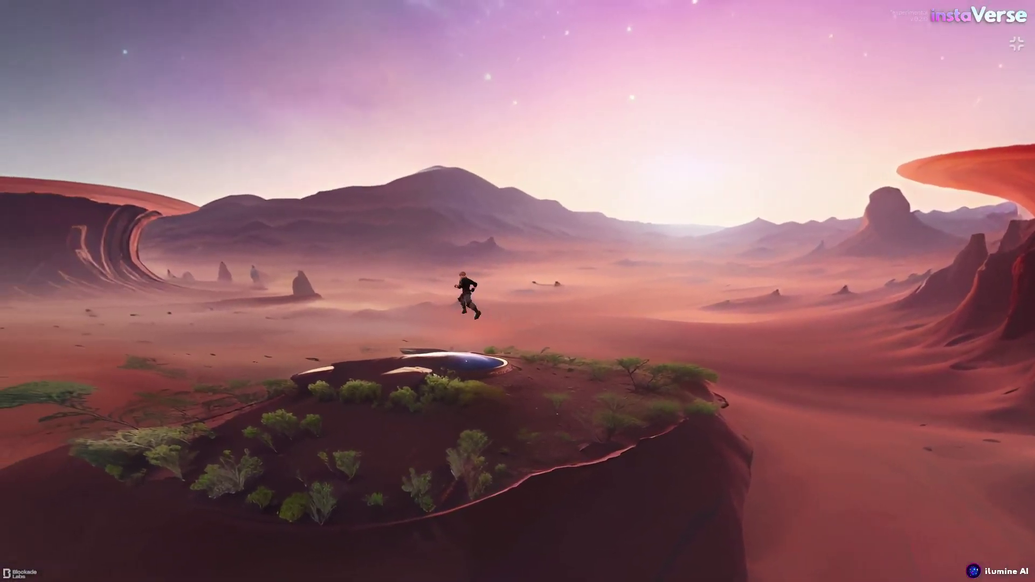
key("a")
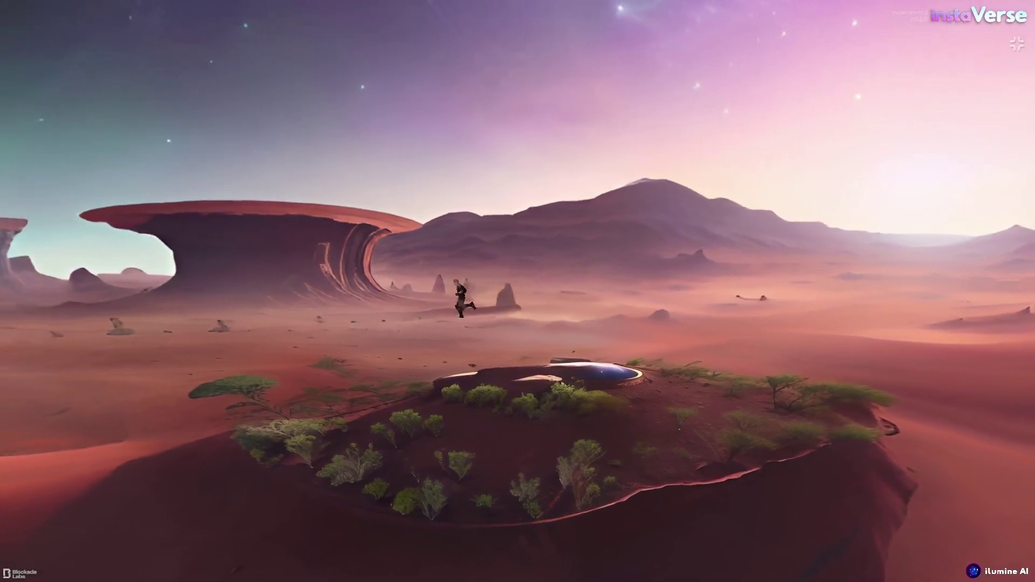
key("a")
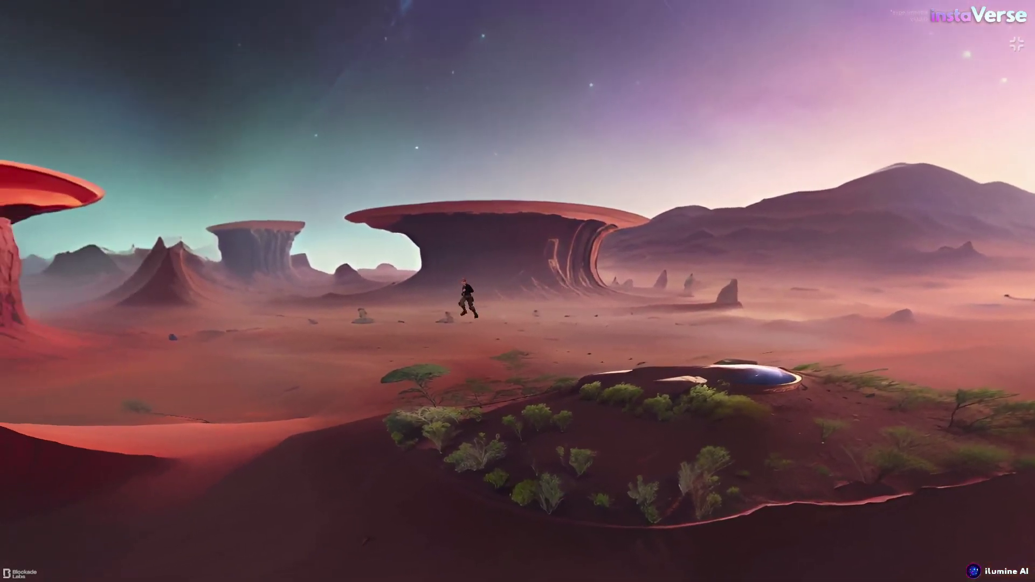
key("a")
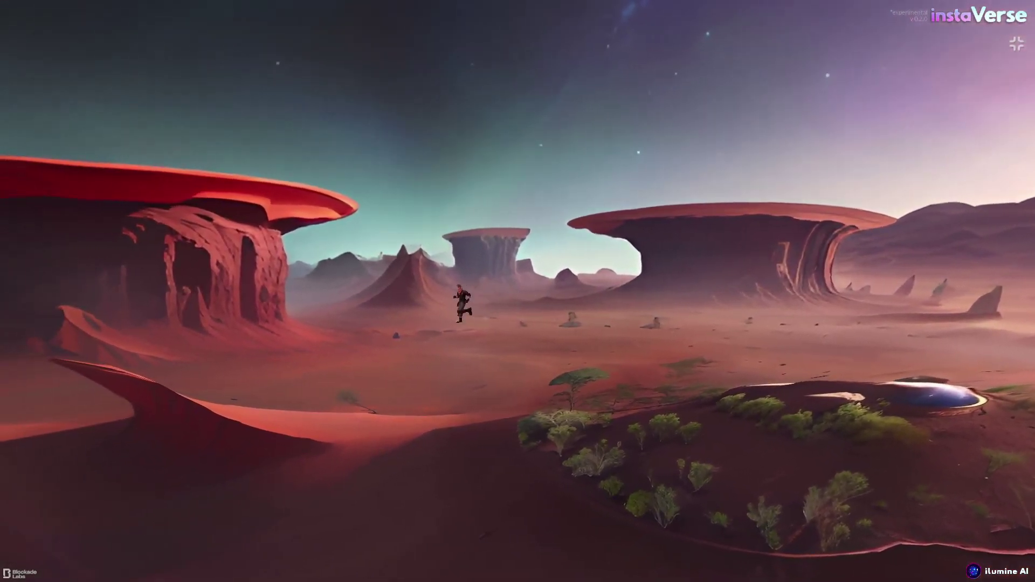
key("a")
key("d")
key("s")
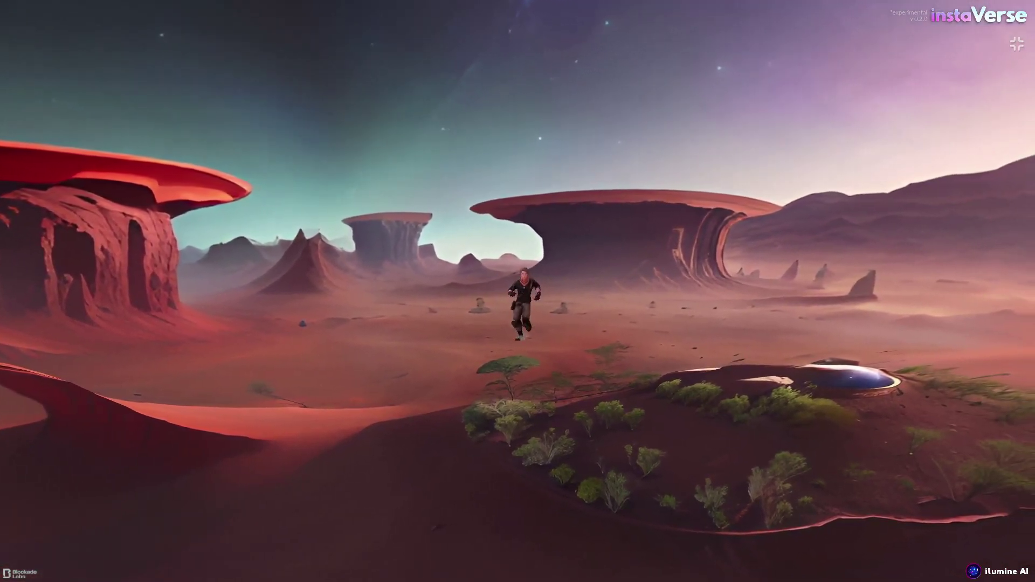
- Run the character back and forth over the dark sand in front of the shrub-covered mound
key("d")
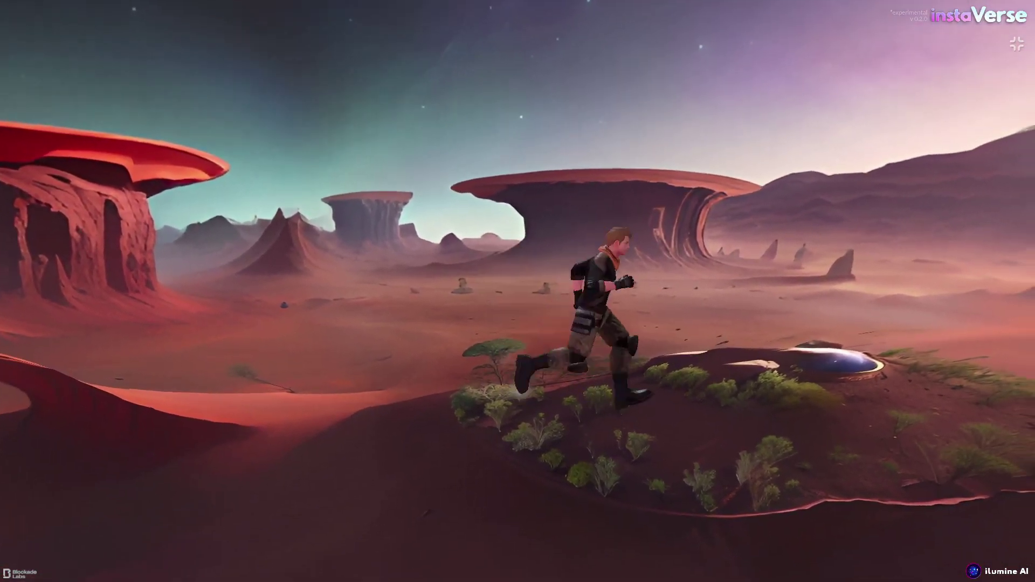
key("s")
key("a")
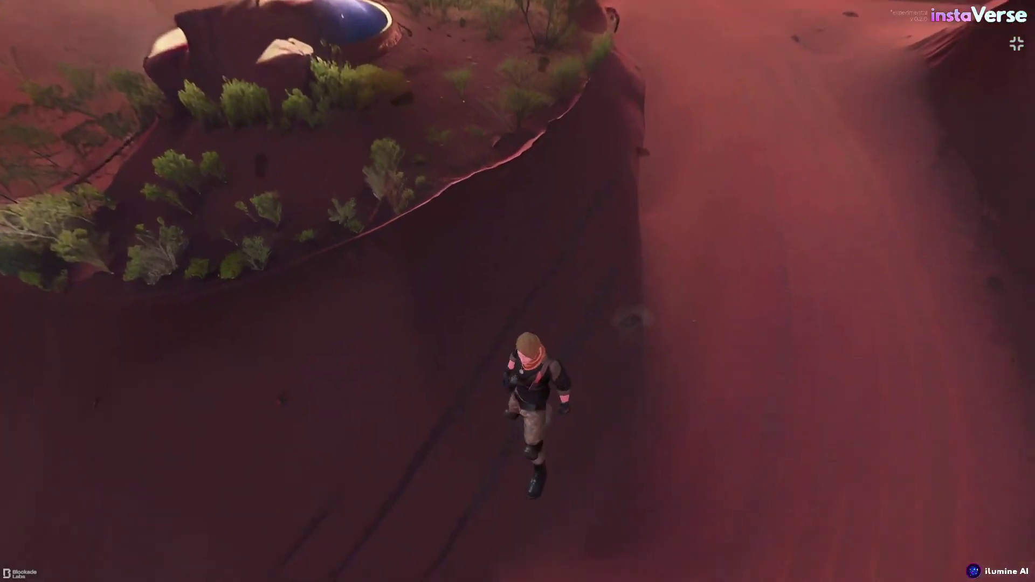
key("w")
key("d")
key("a")
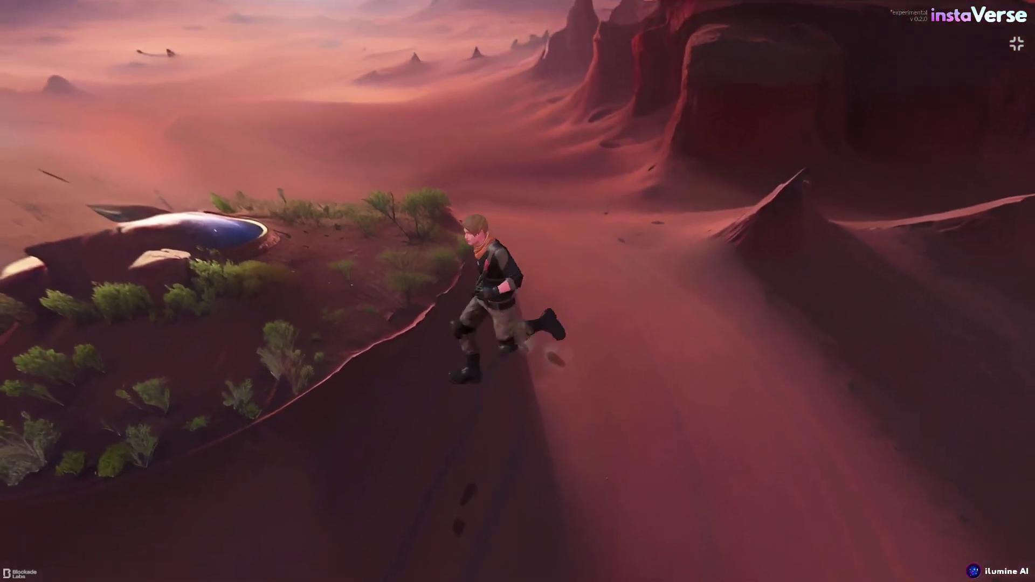
key("w")
key("a")
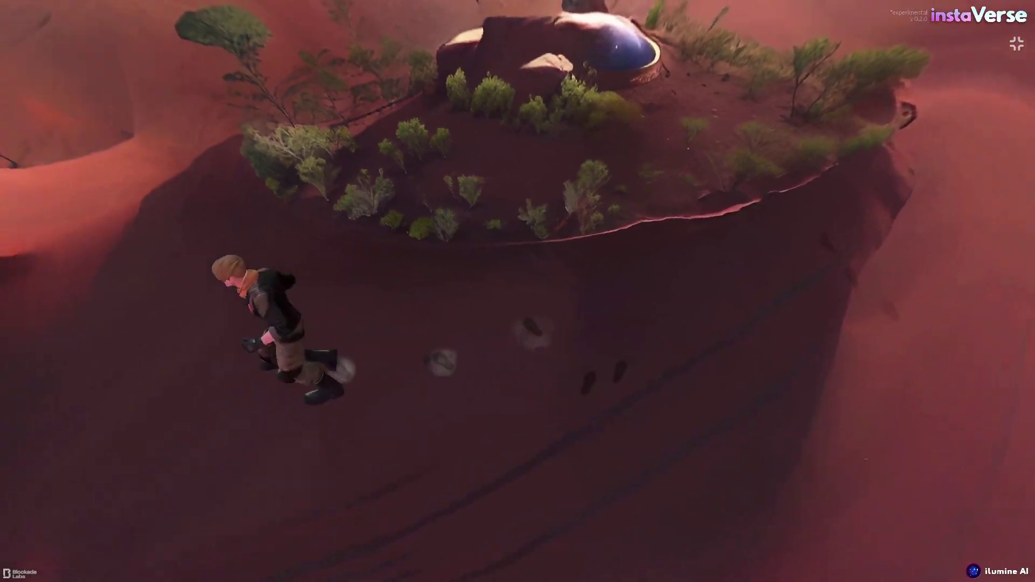
- Run the character around the whole alien desert, past the dunes and the red overhanging mesa and back to the mound
key("w")
key("d")
key("s")
key("s")
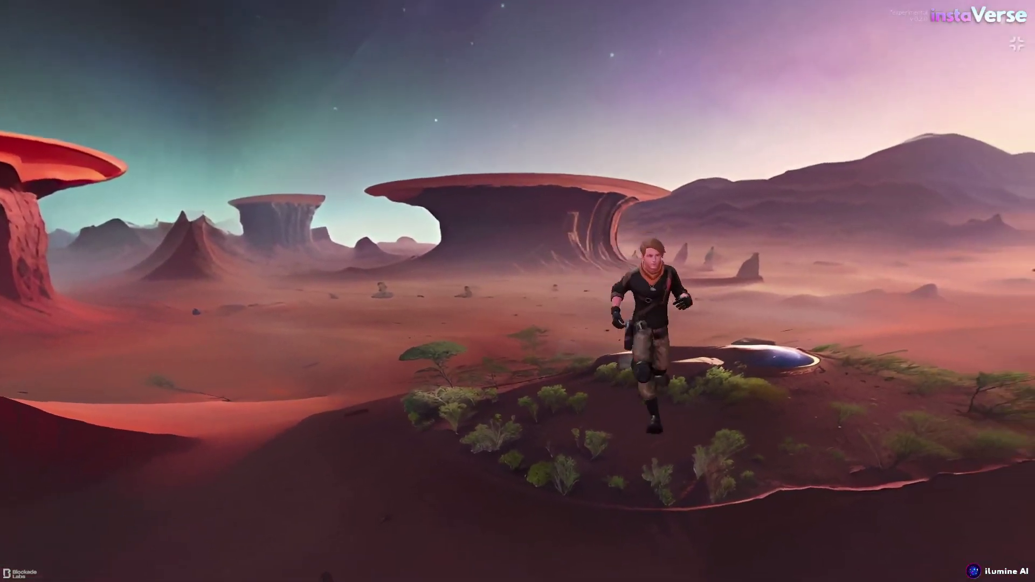
key("a")
key("a")
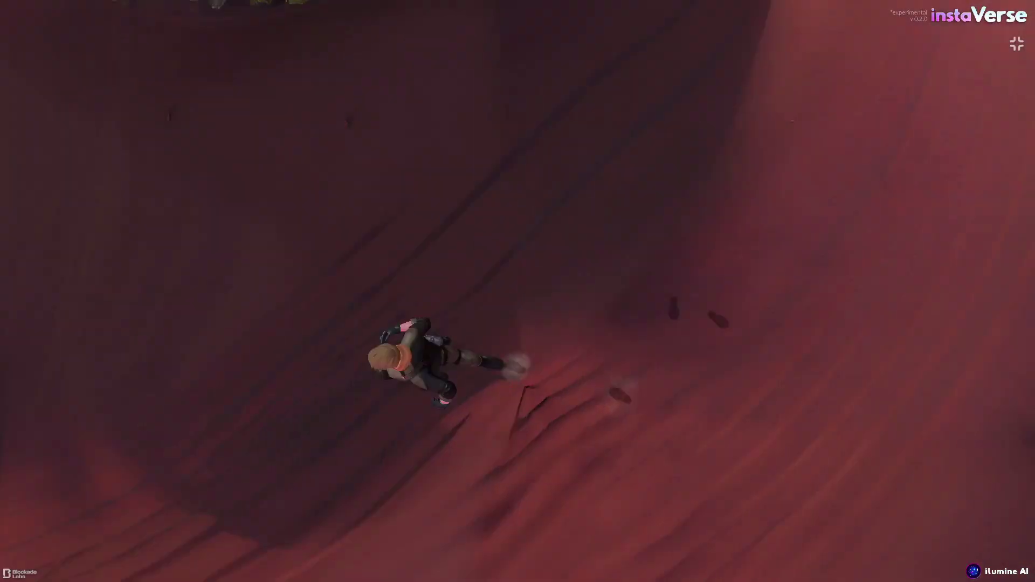
key("space")
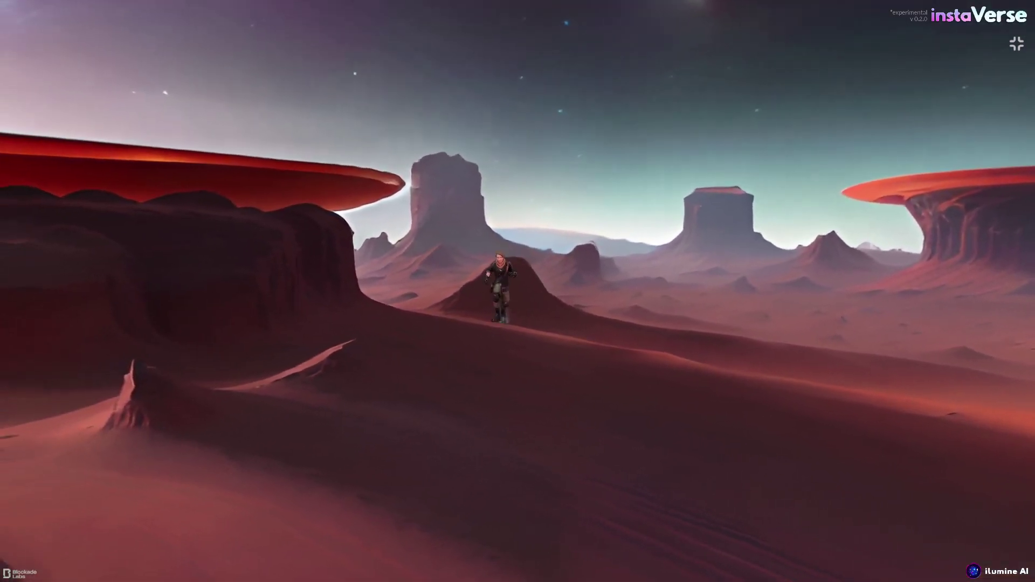
key("a")
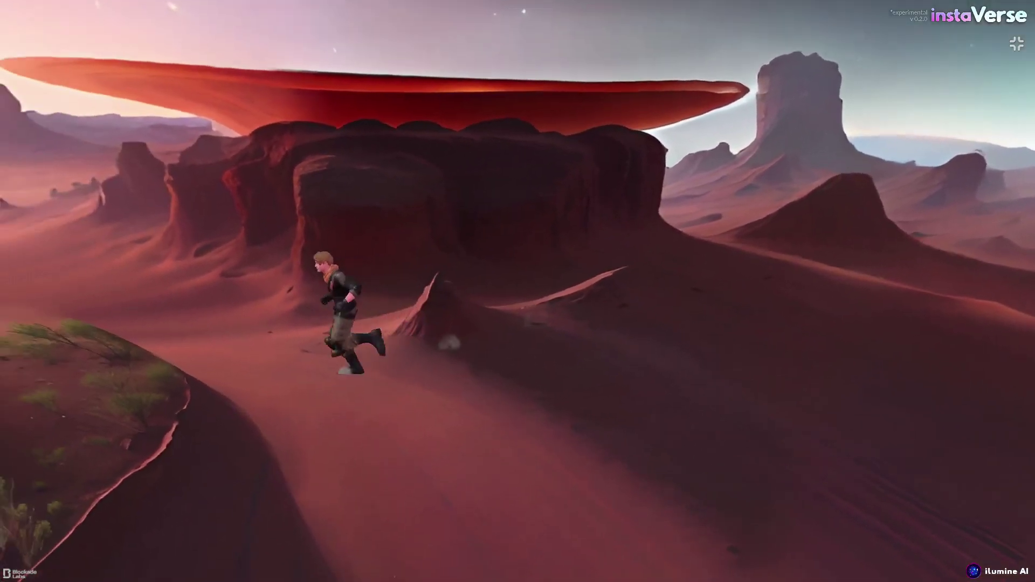
key("w")
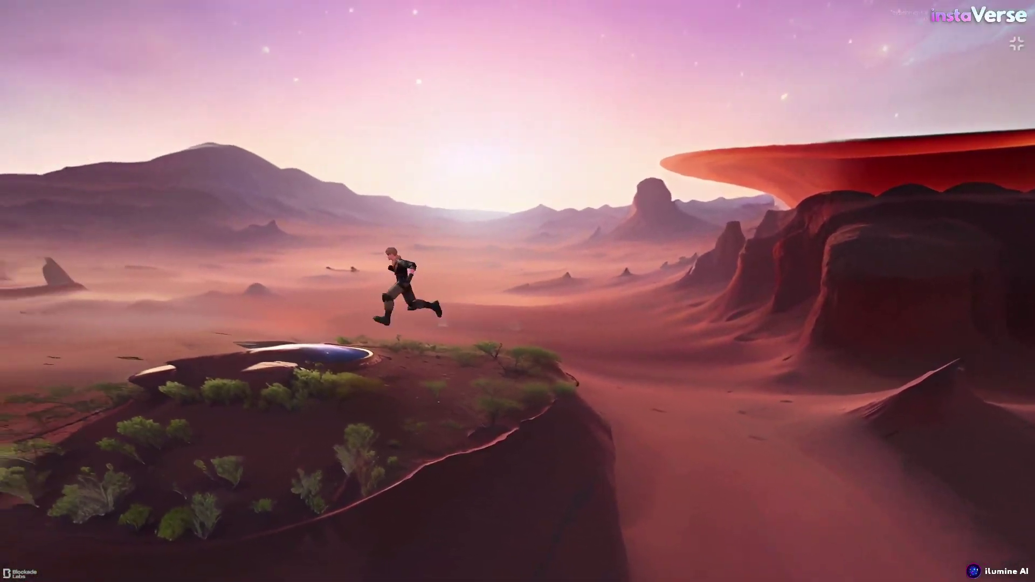